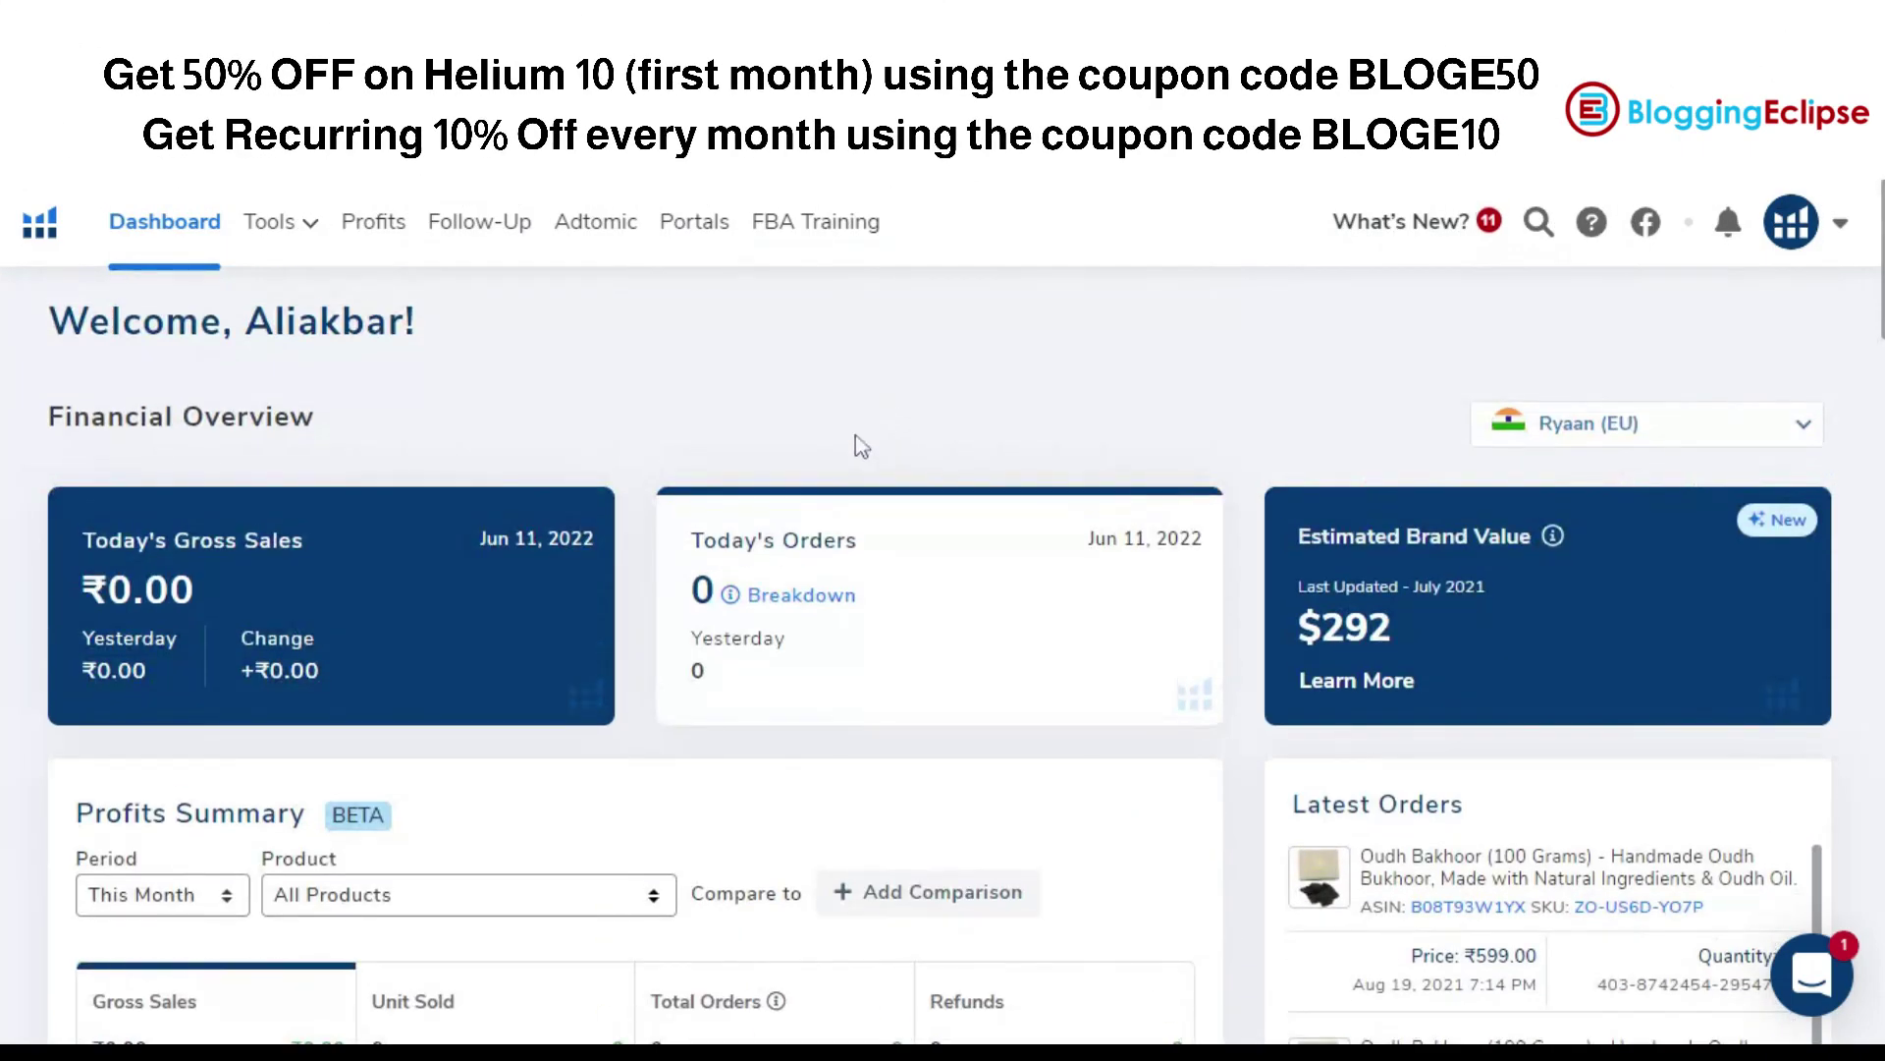
Open the Tools menu to show Product Research, Keyword Research, Listing Optimization and Analytics tools.
scroll(437, 371, "down", 5)
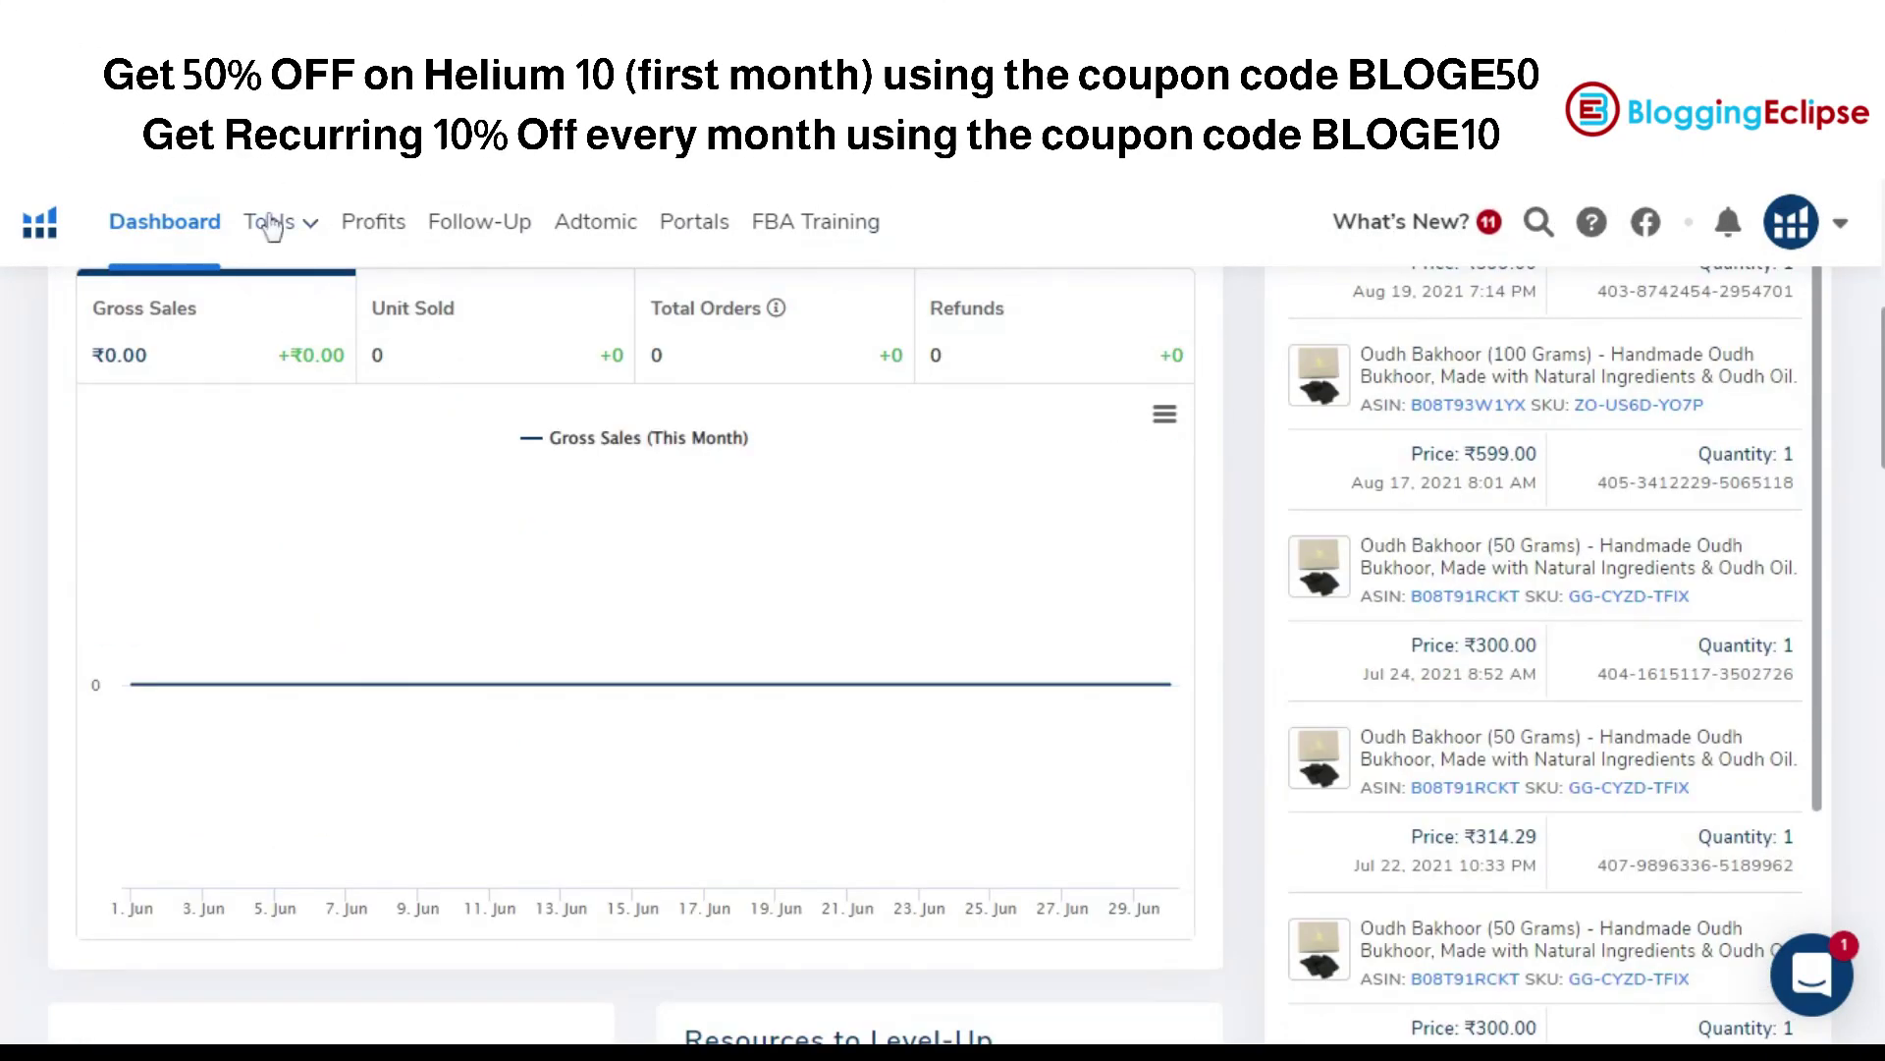
left_click(321, 242)
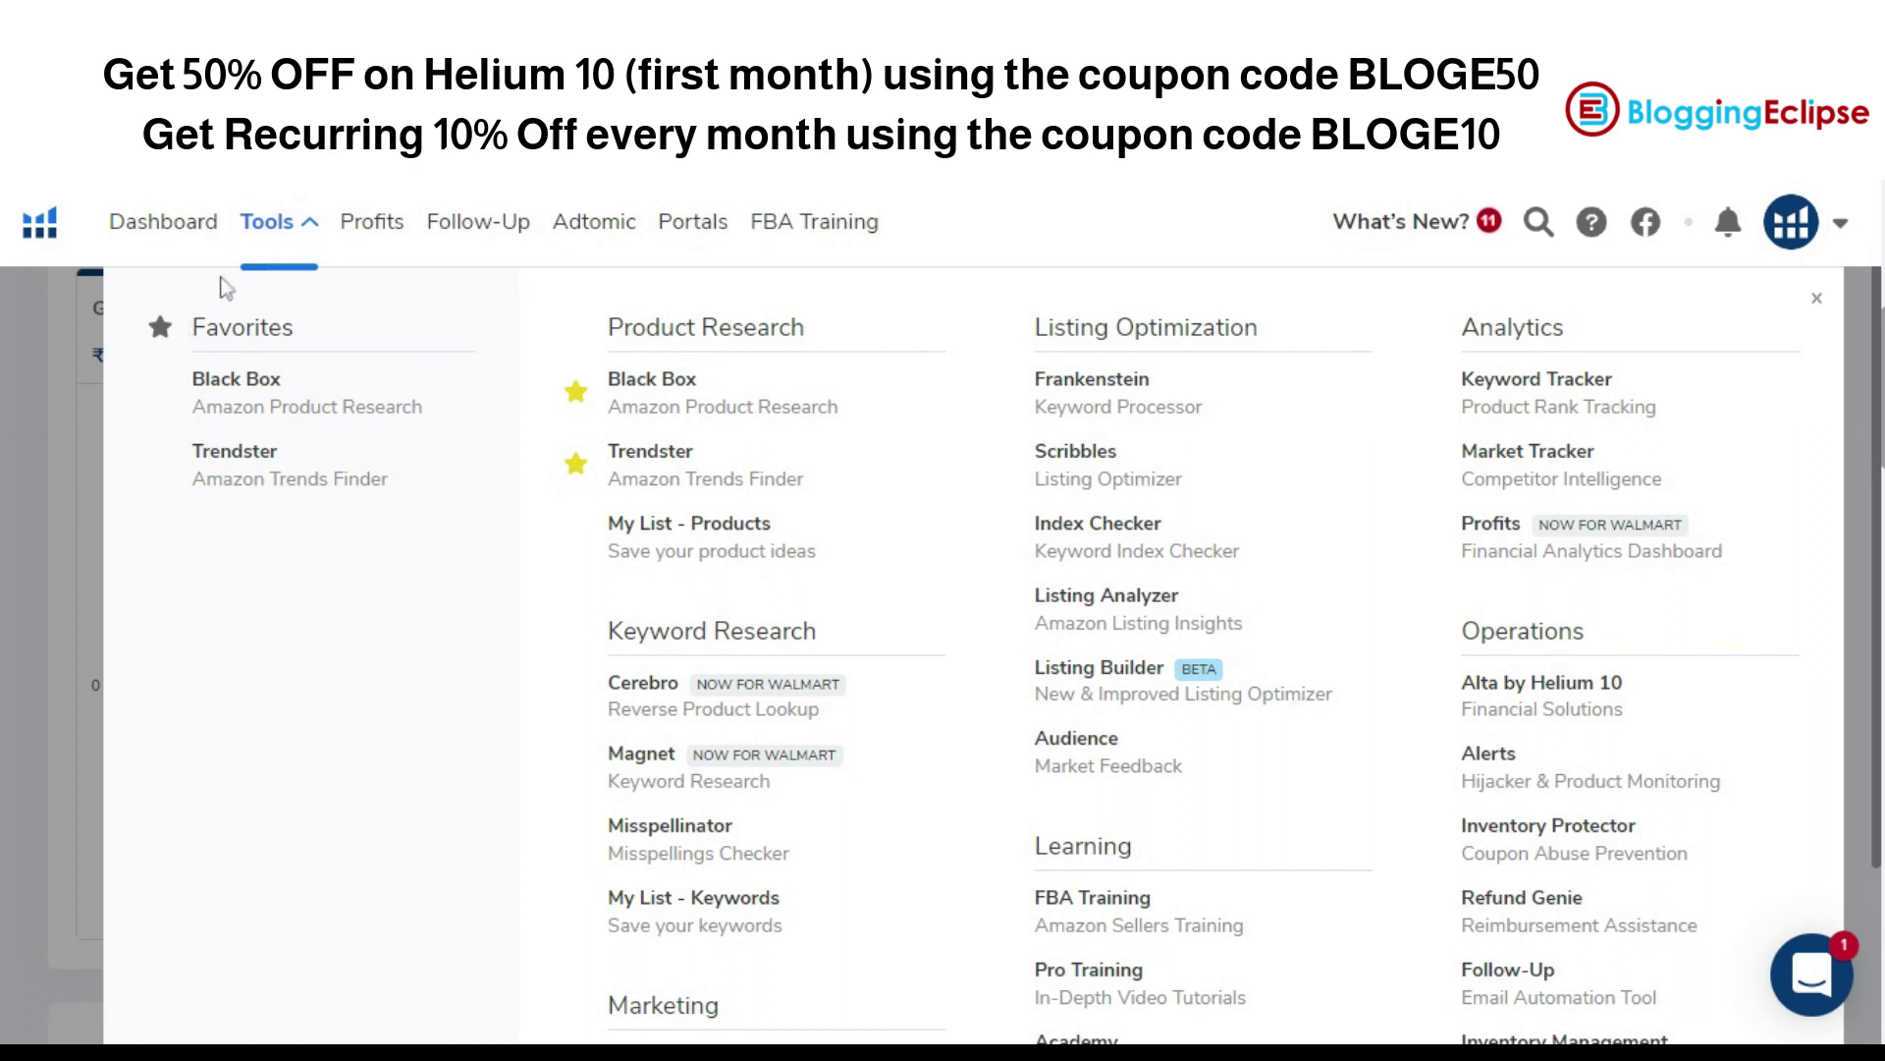
Dismiss the Tools catalogue and scroll through dashboard cards like Refund Genie and Market Tracker.
left_click(301, 228)
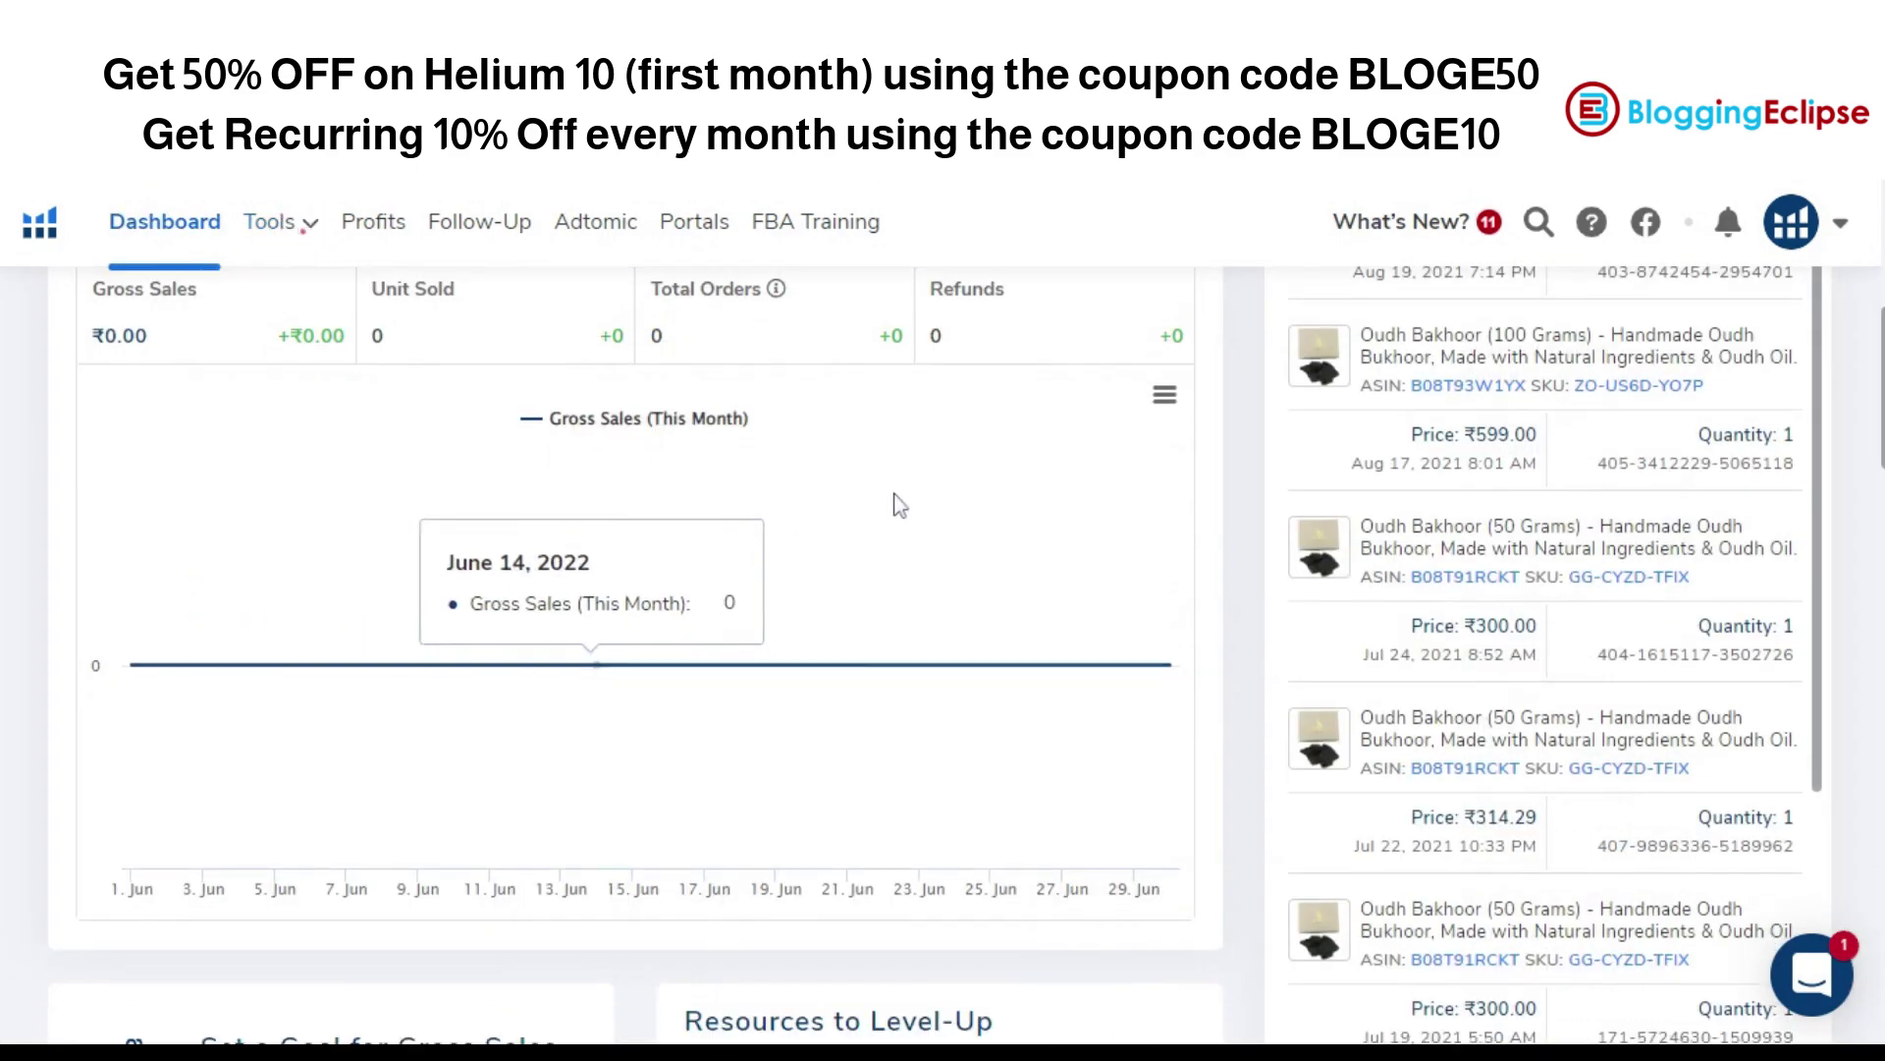
scroll(899, 503, "down", 15)
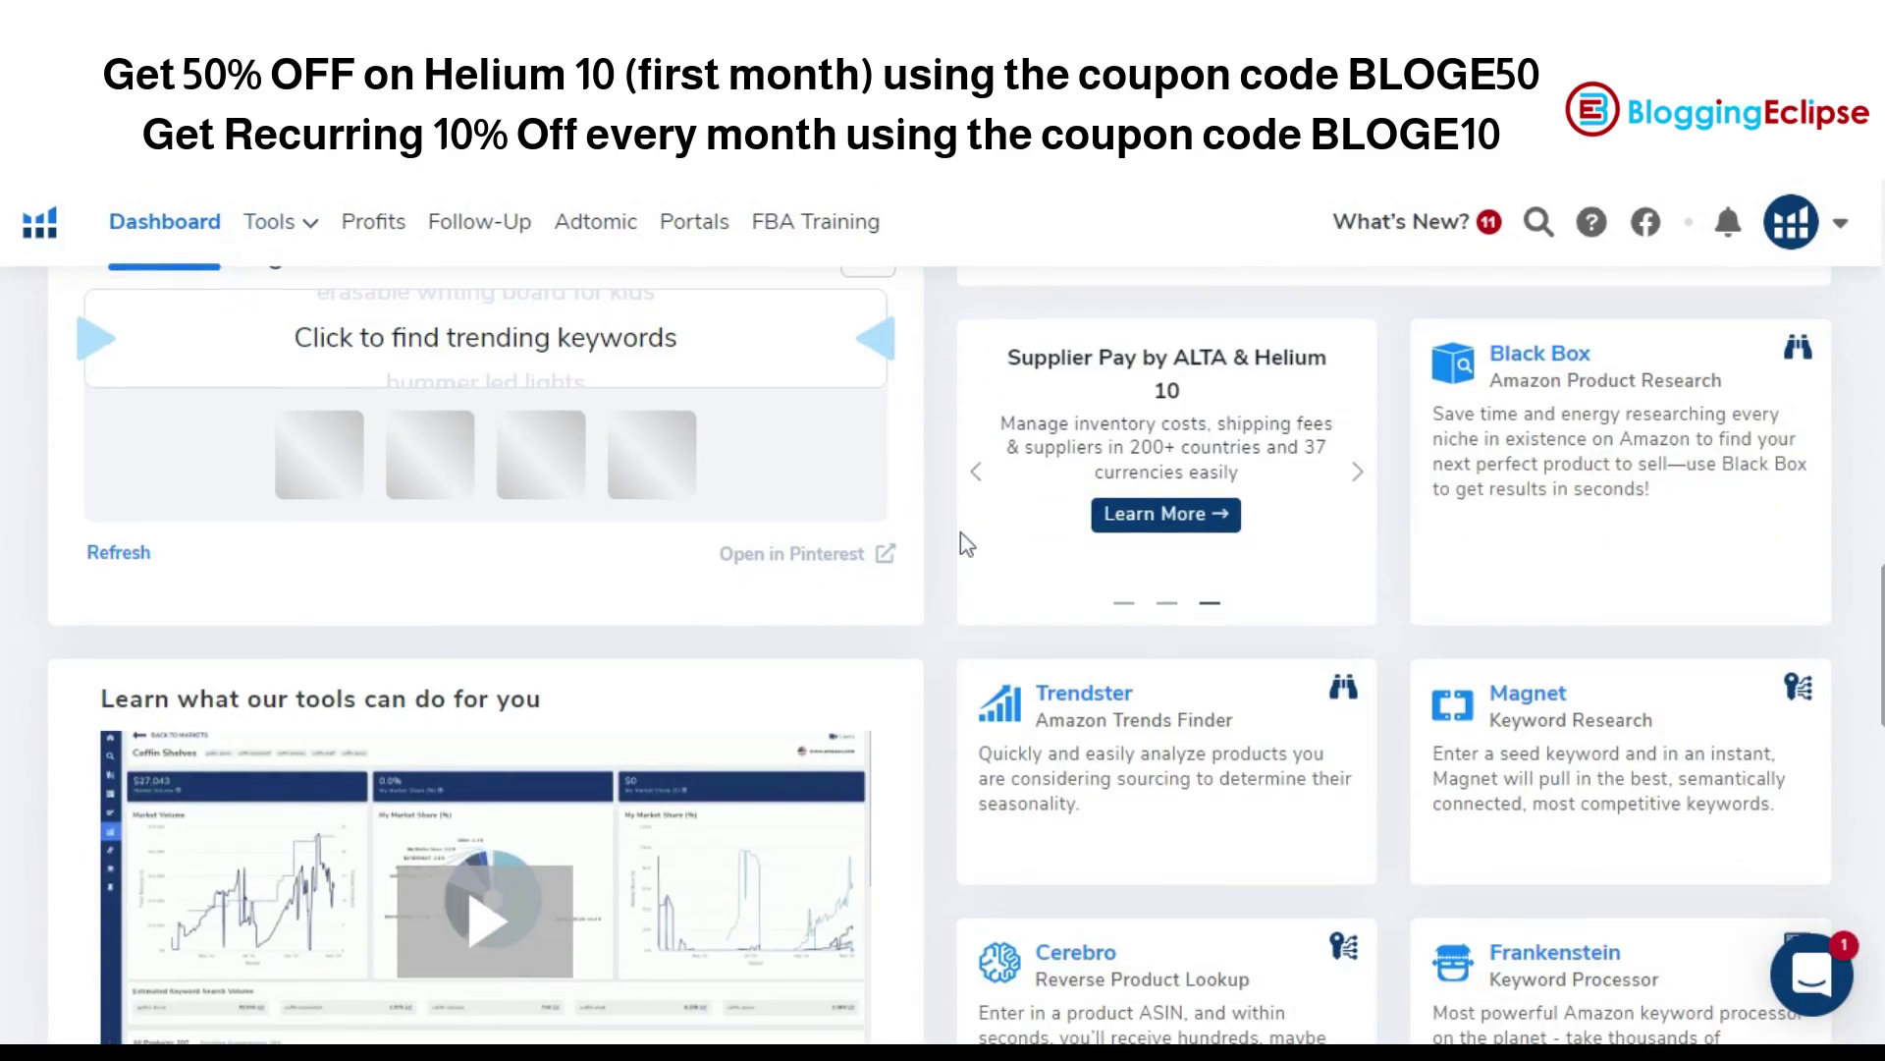
scroll(967, 545, "down", 7)
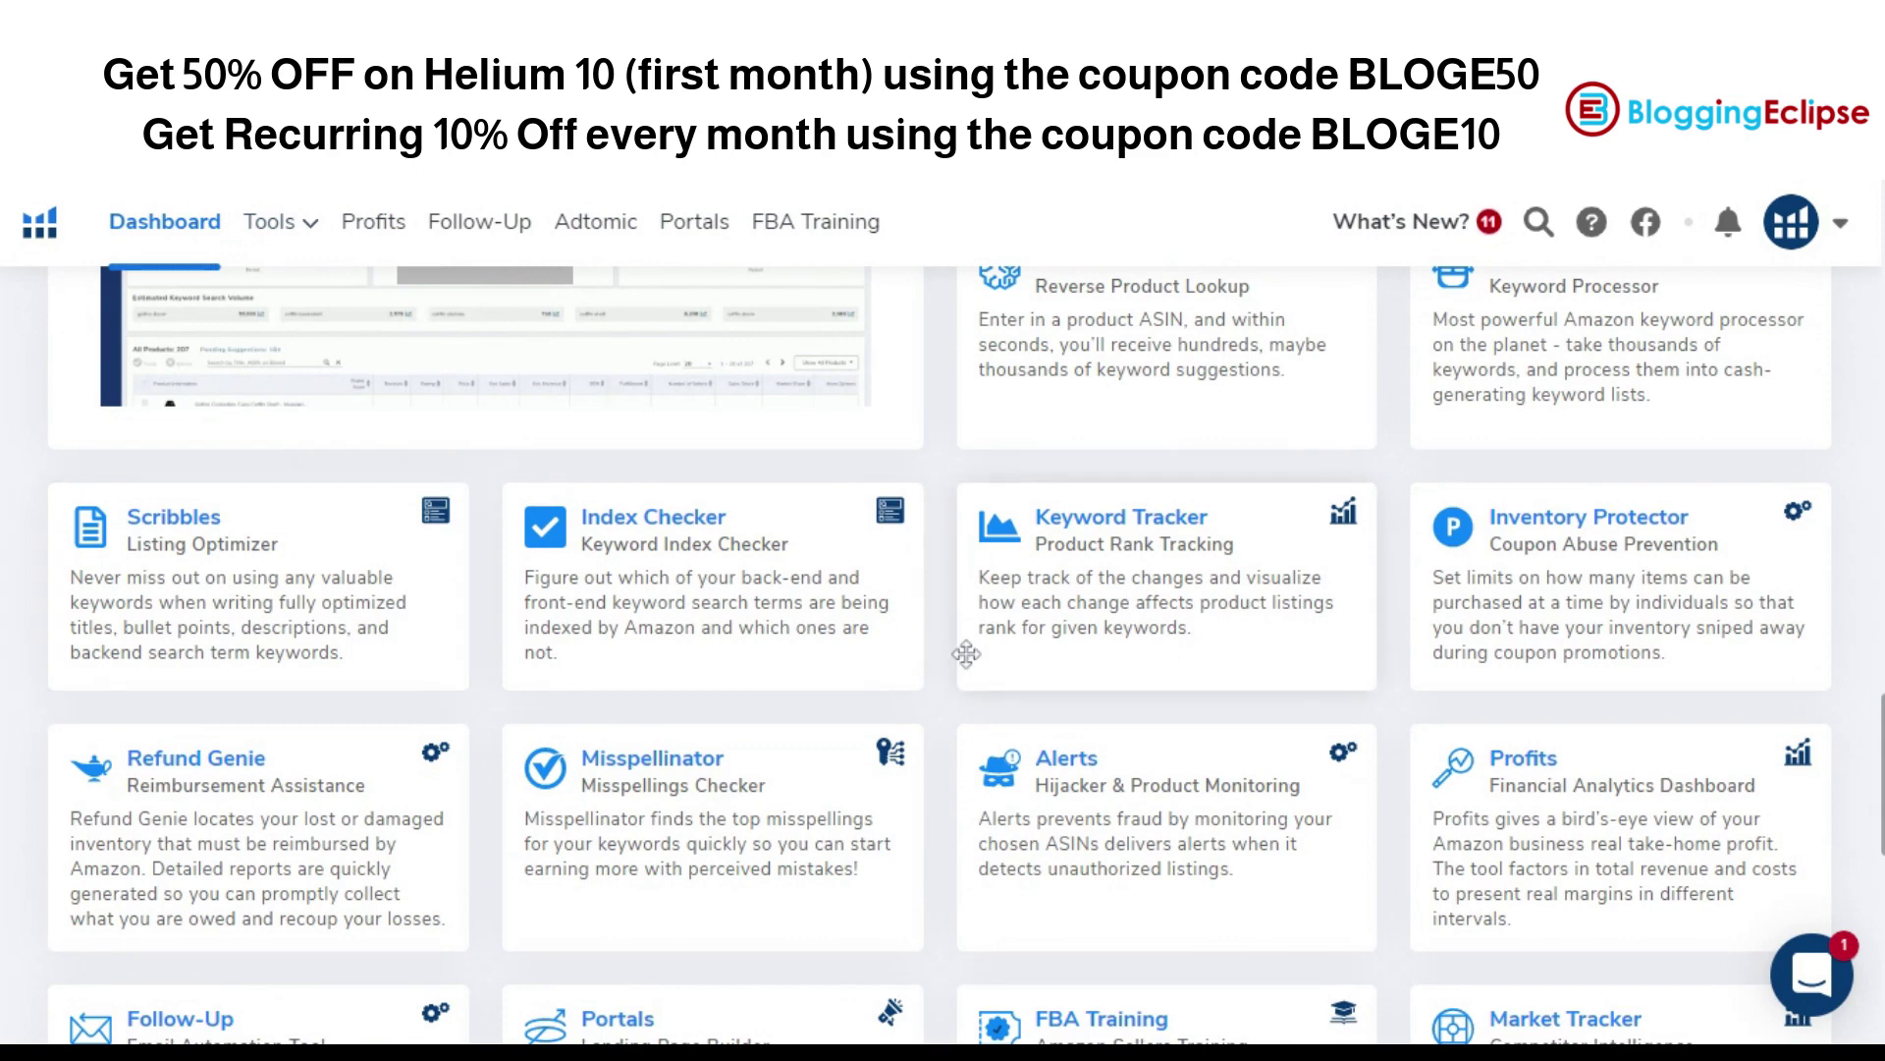
scroll(966, 653, "up", 7)
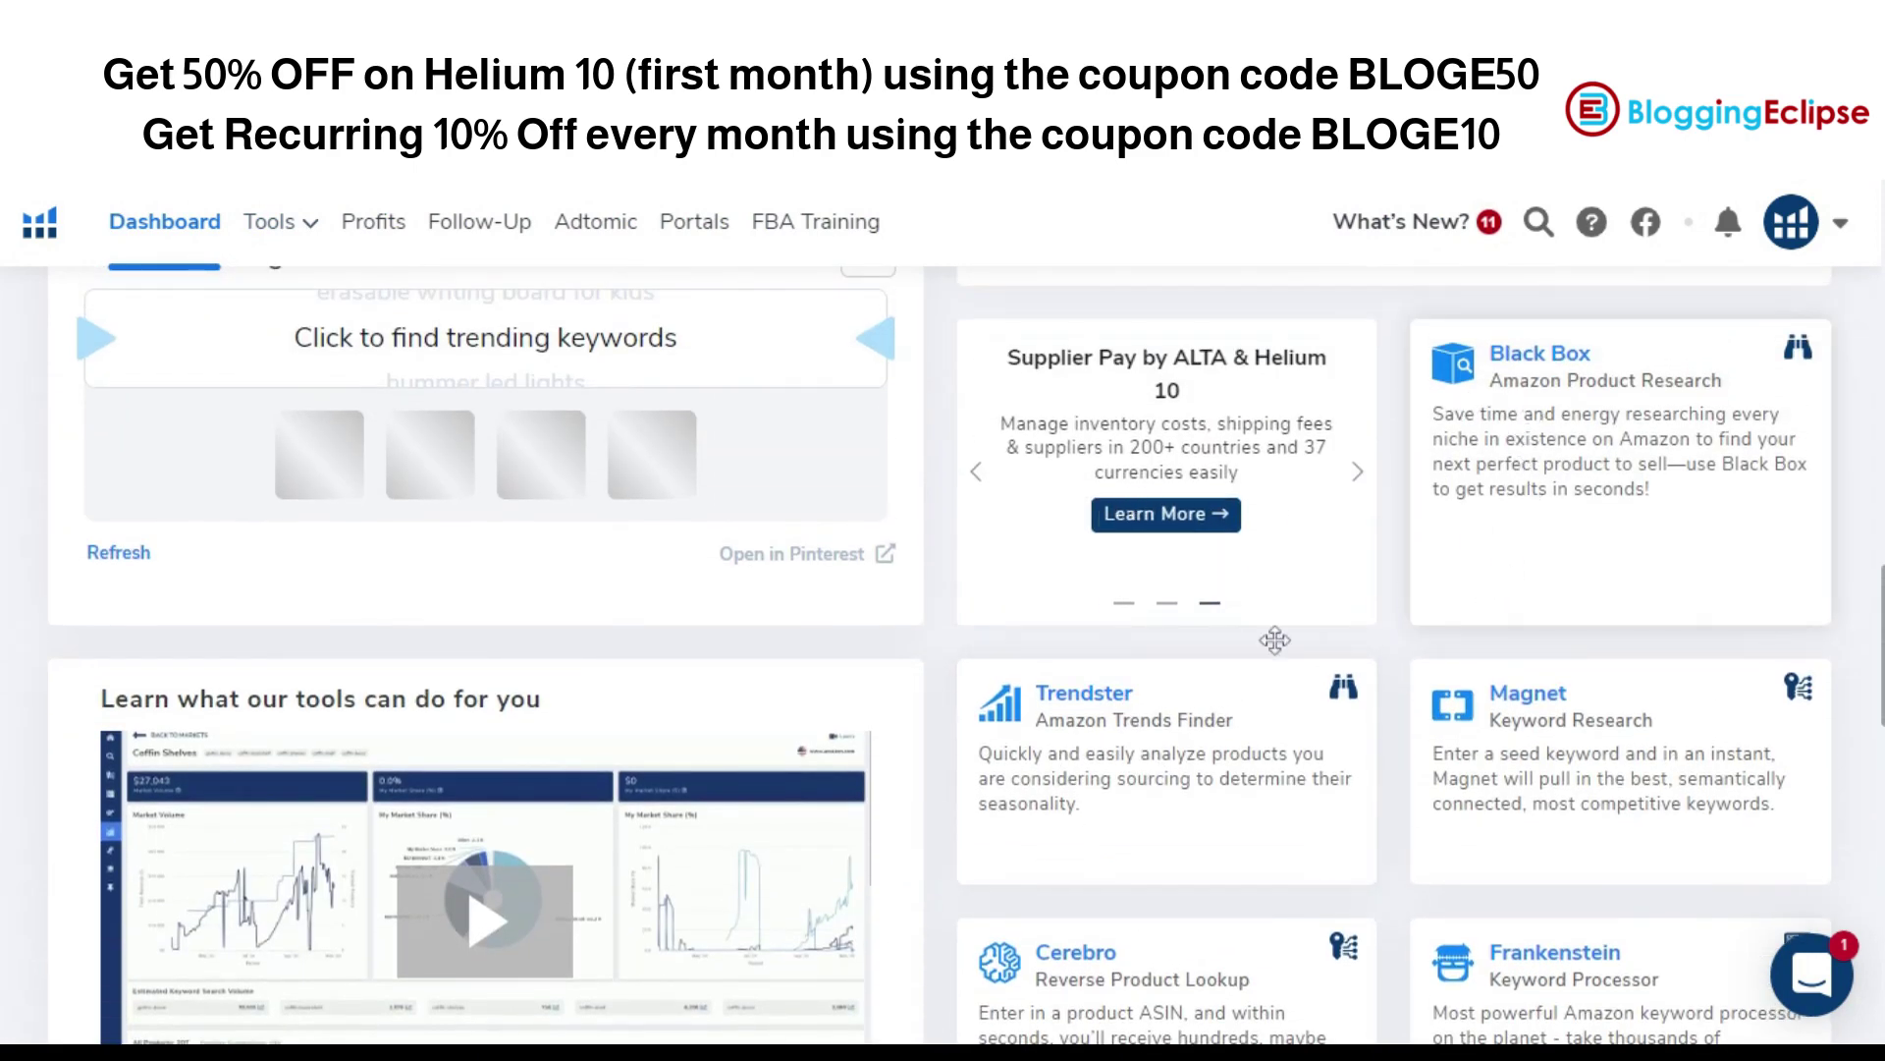
scroll(1552, 771, "down", 3)
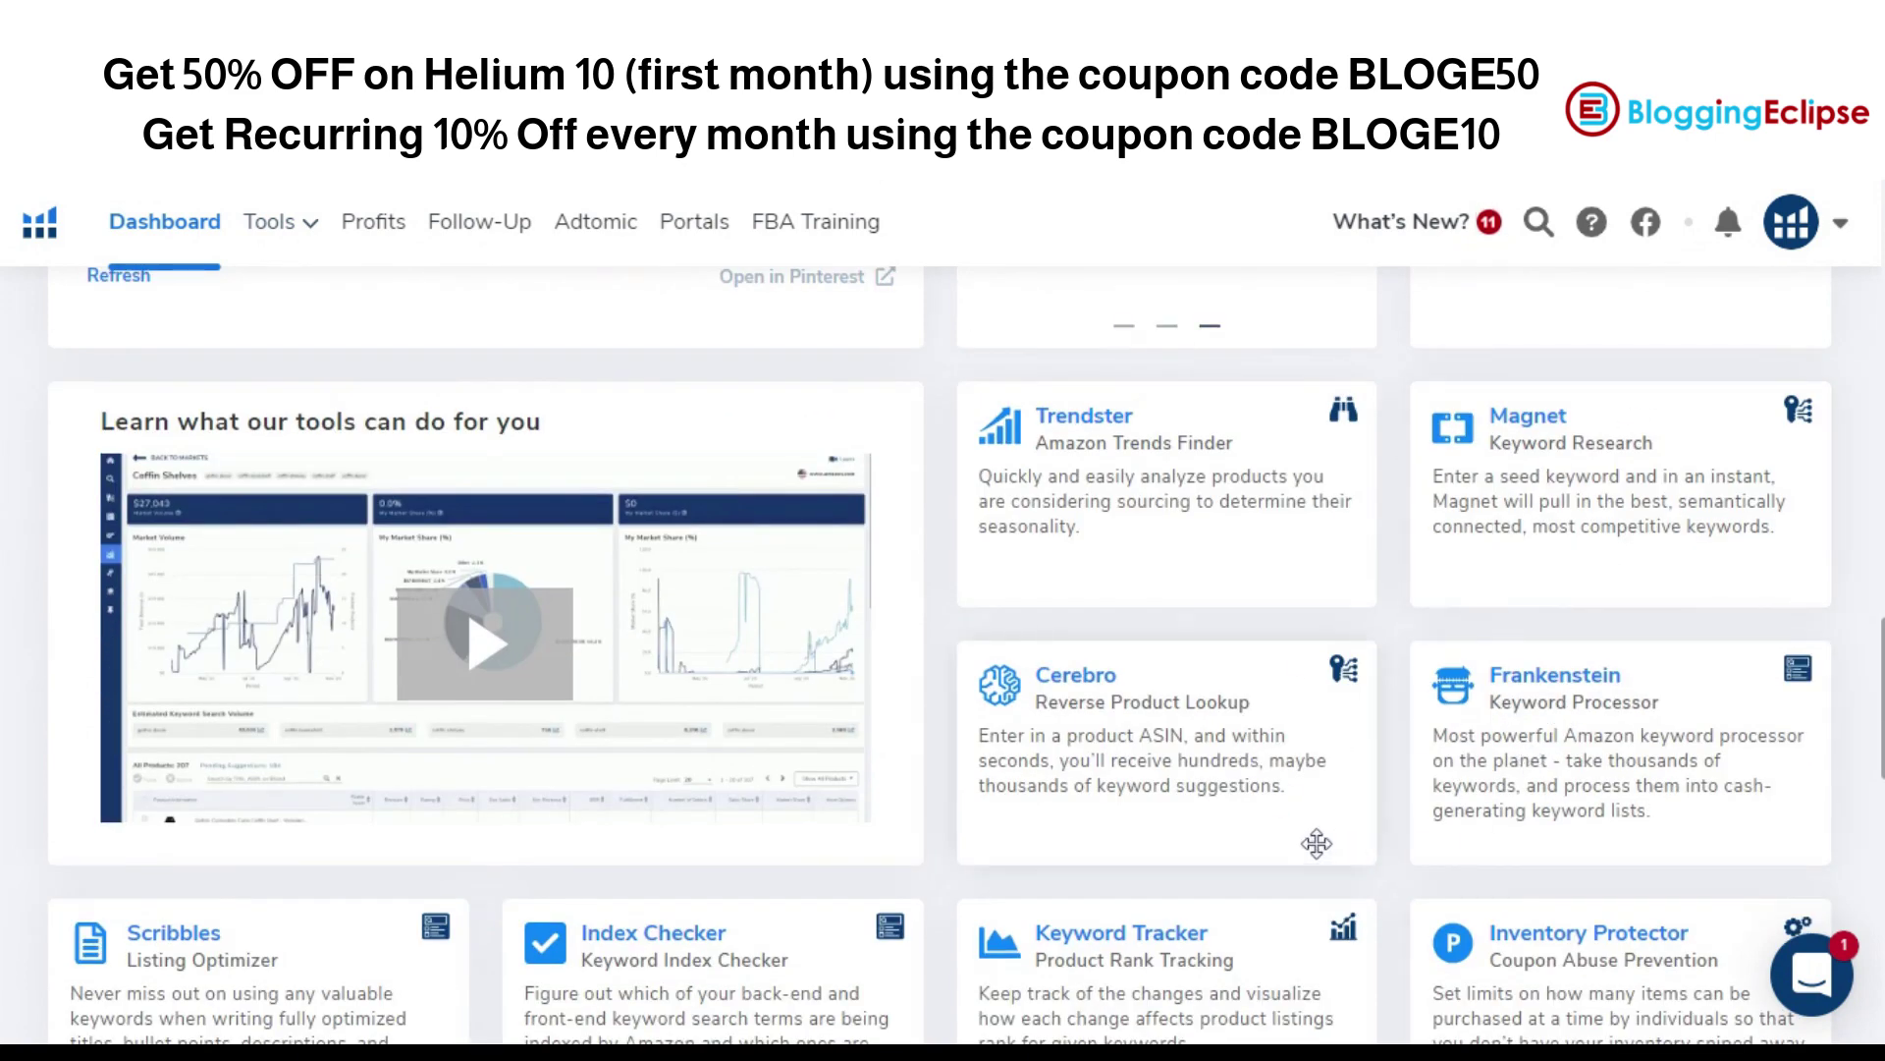
scroll(1317, 842, "up", 3)
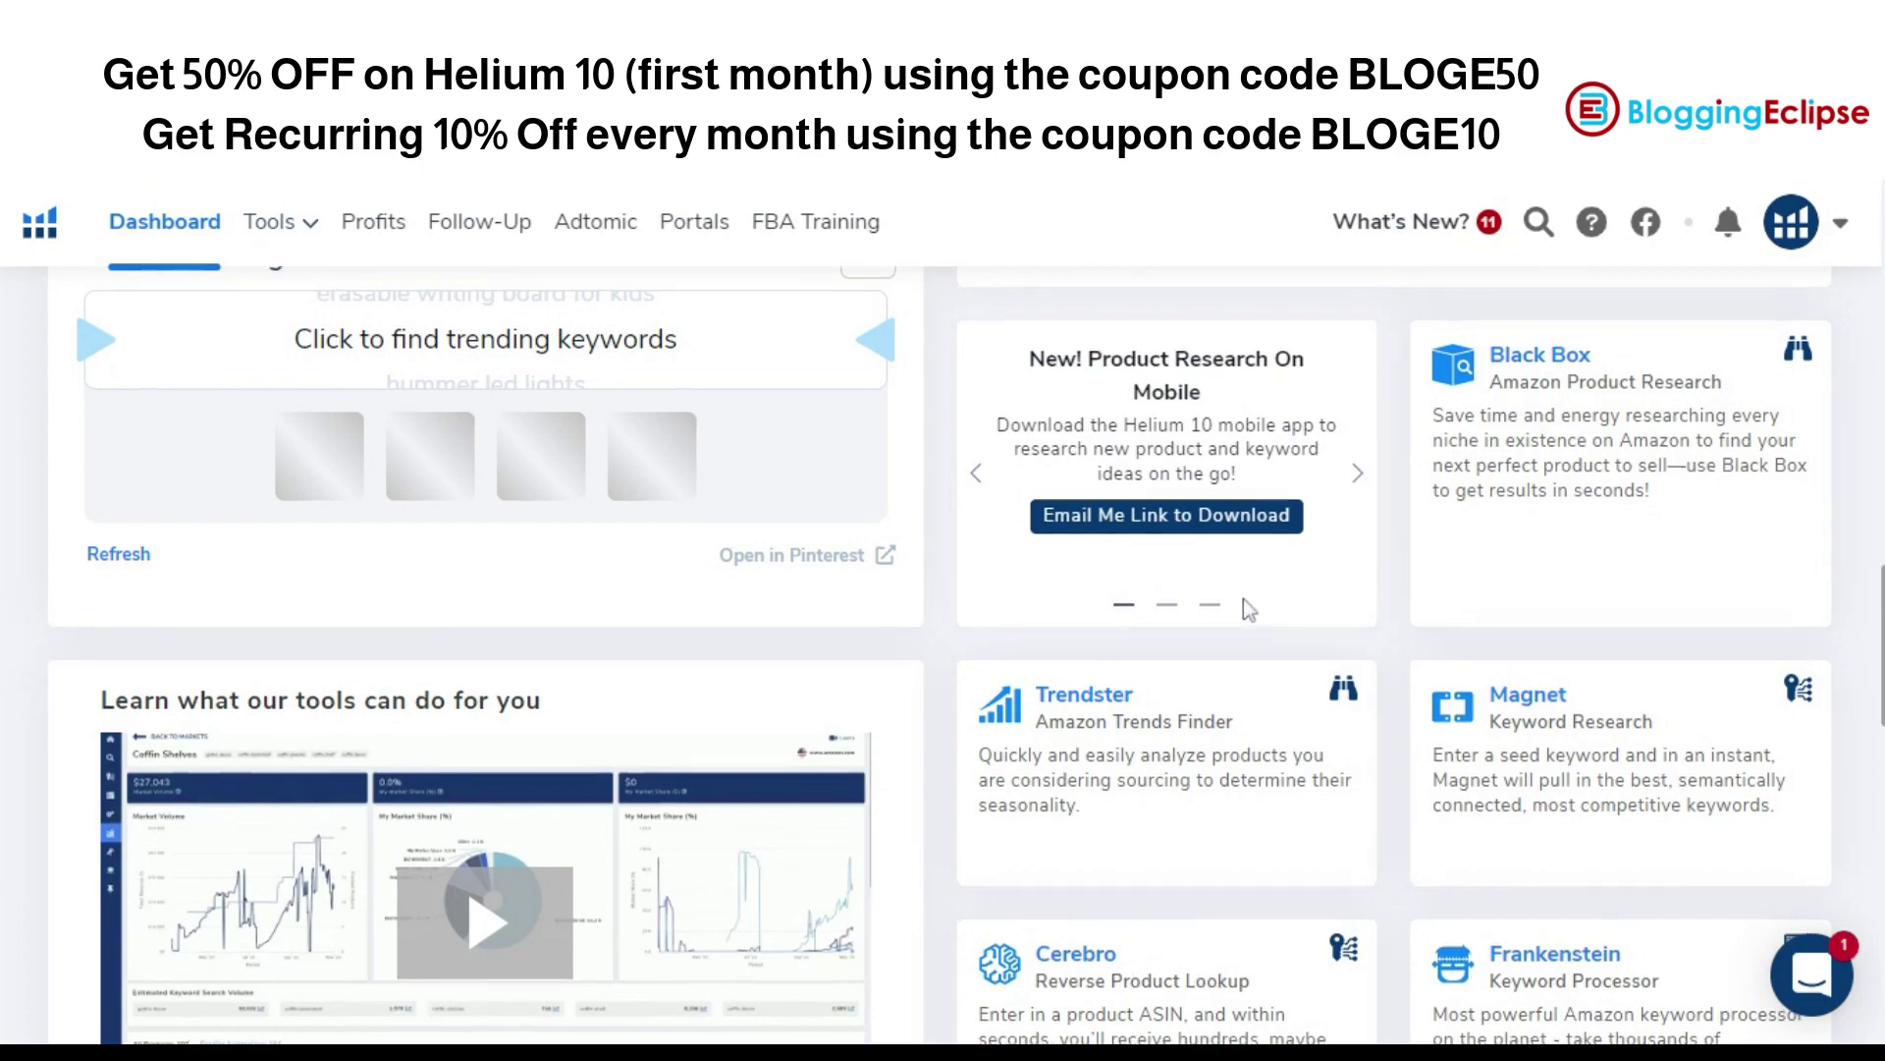
scroll(1243, 609, "up", 8)
scroll(1240, 610, "down", 18)
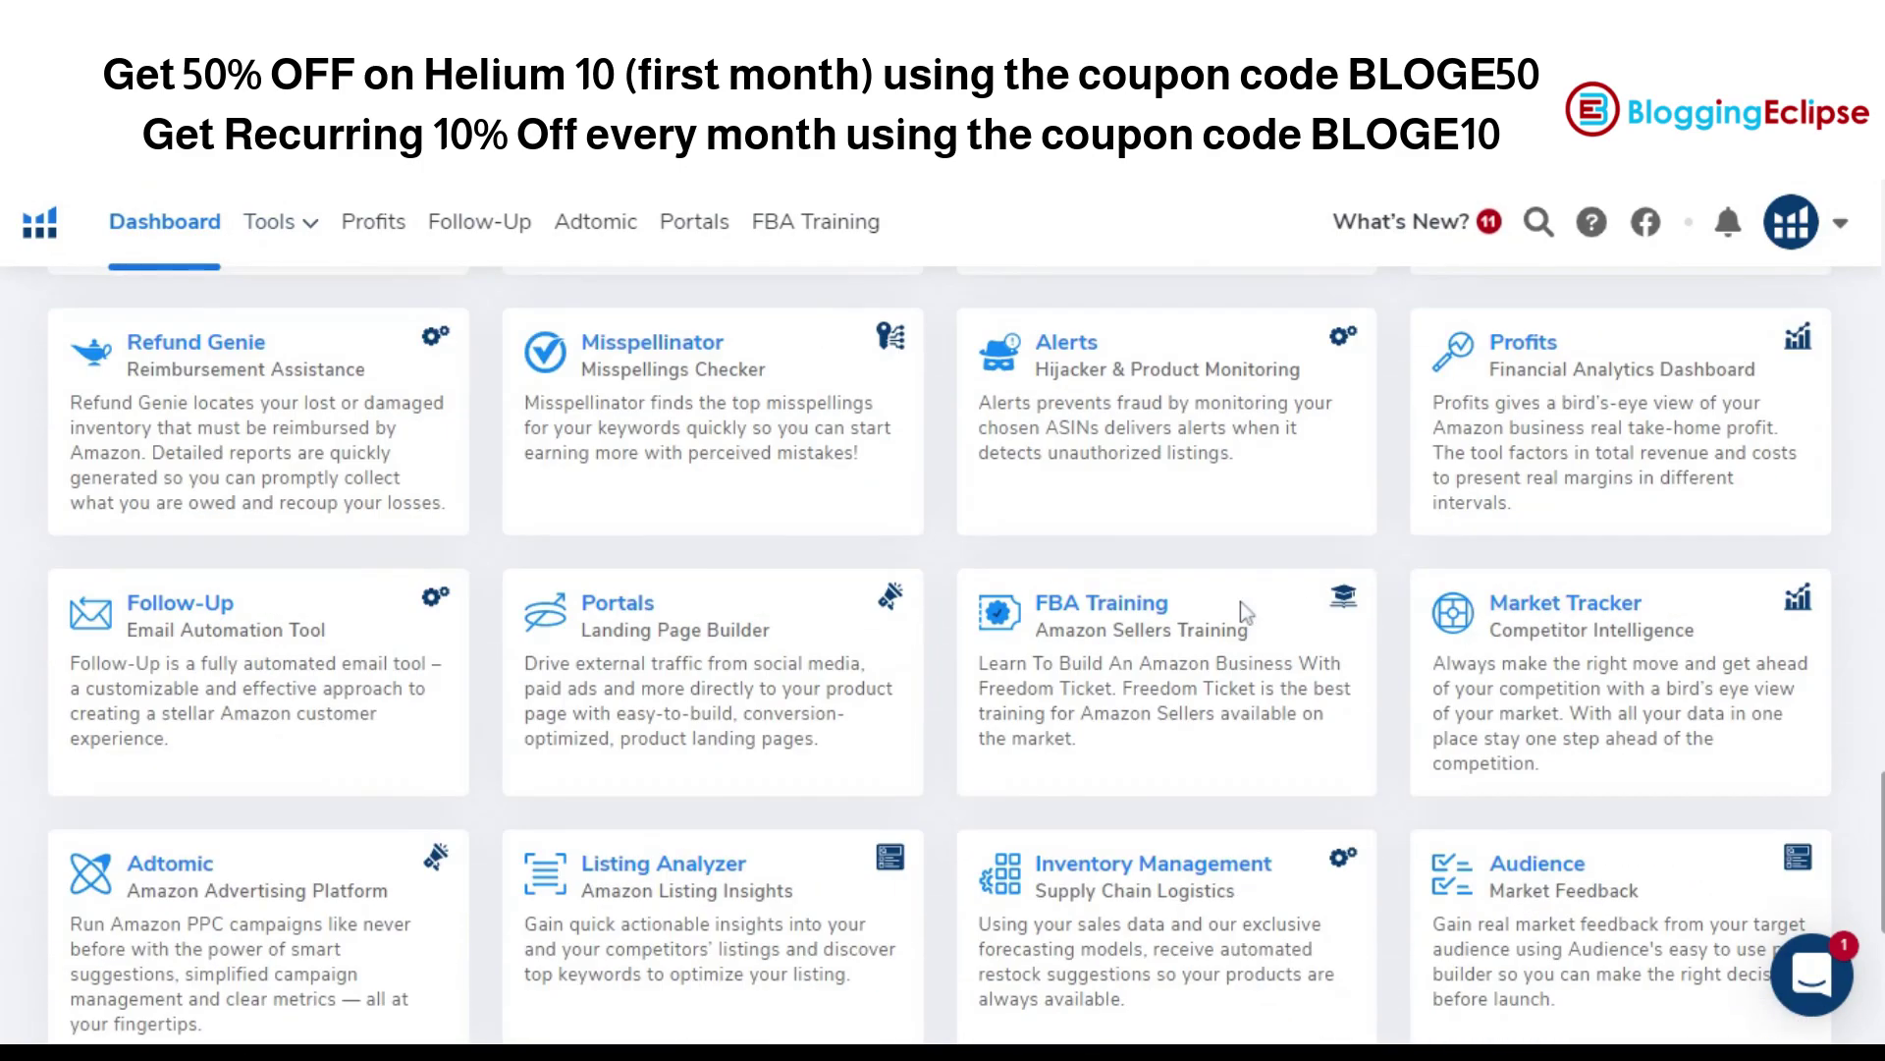
scroll(1080, 609, "down", 3)
scroll(1100, 540, "up", 3)
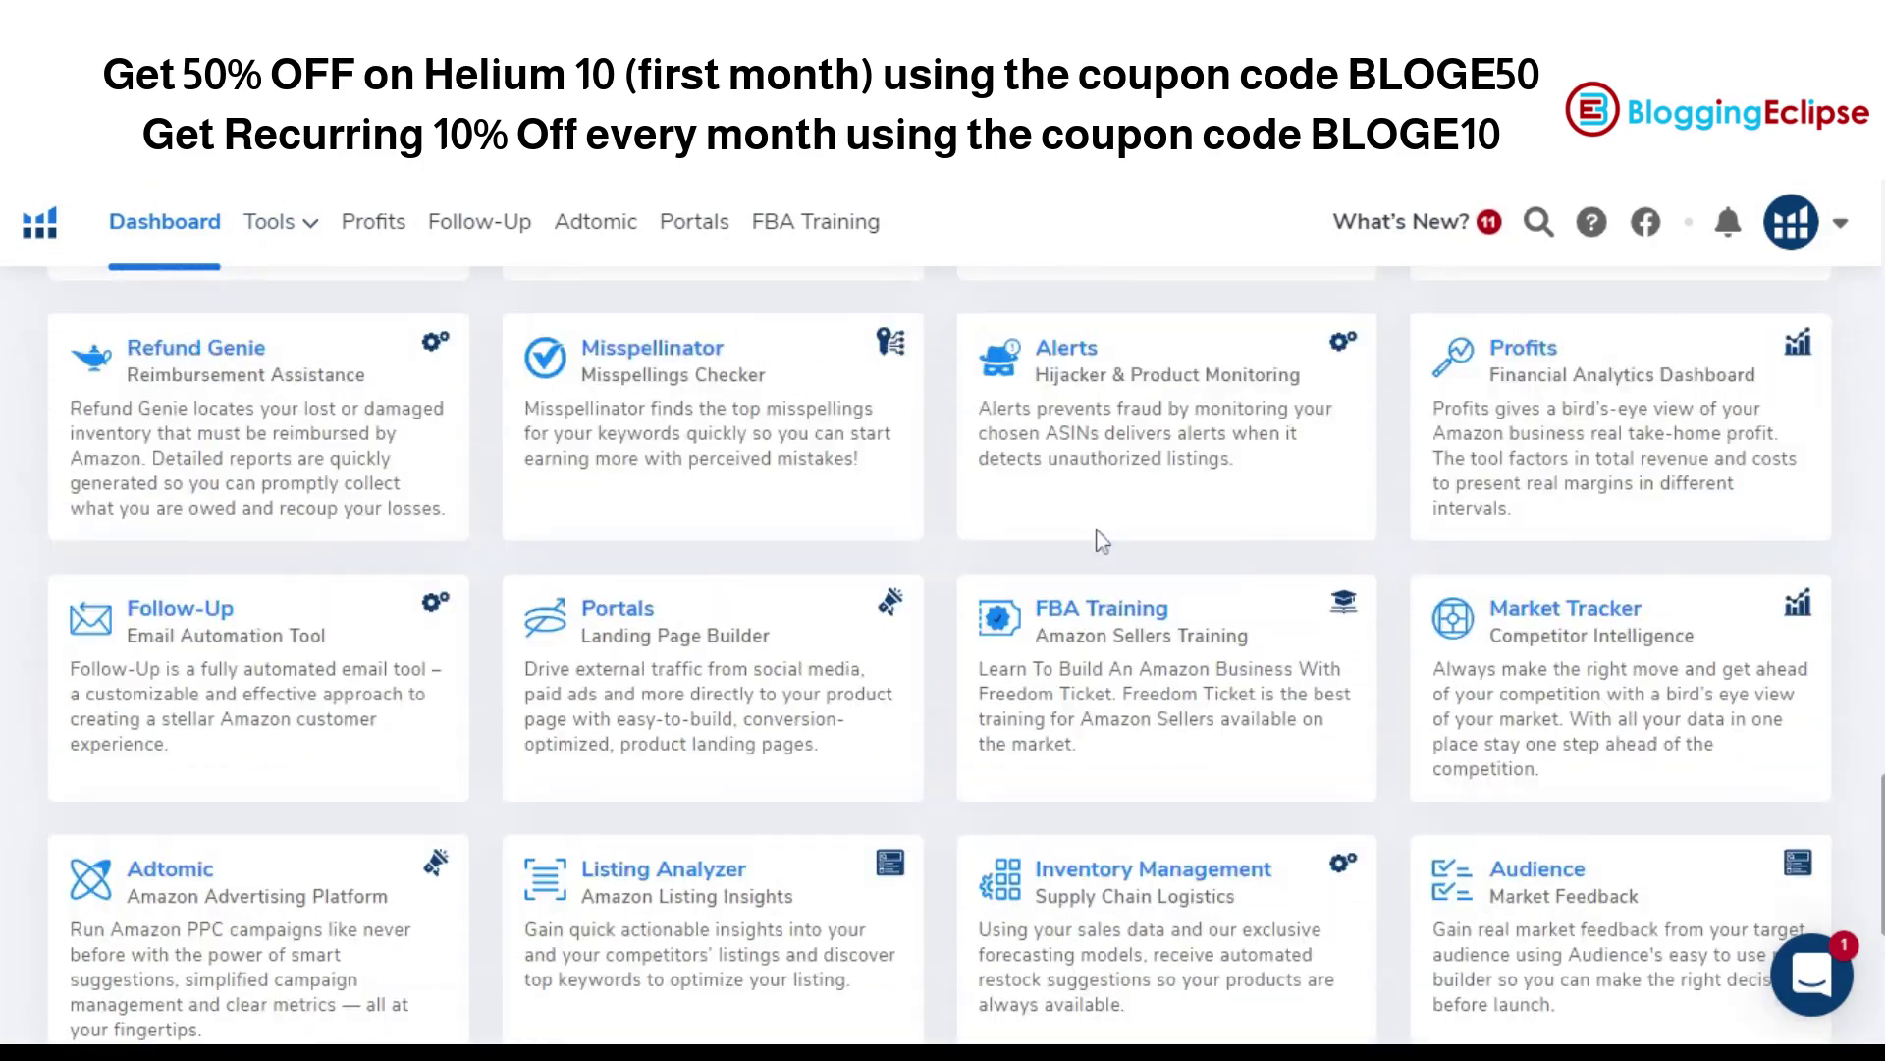
scroll(1081, 550, "up", 8)
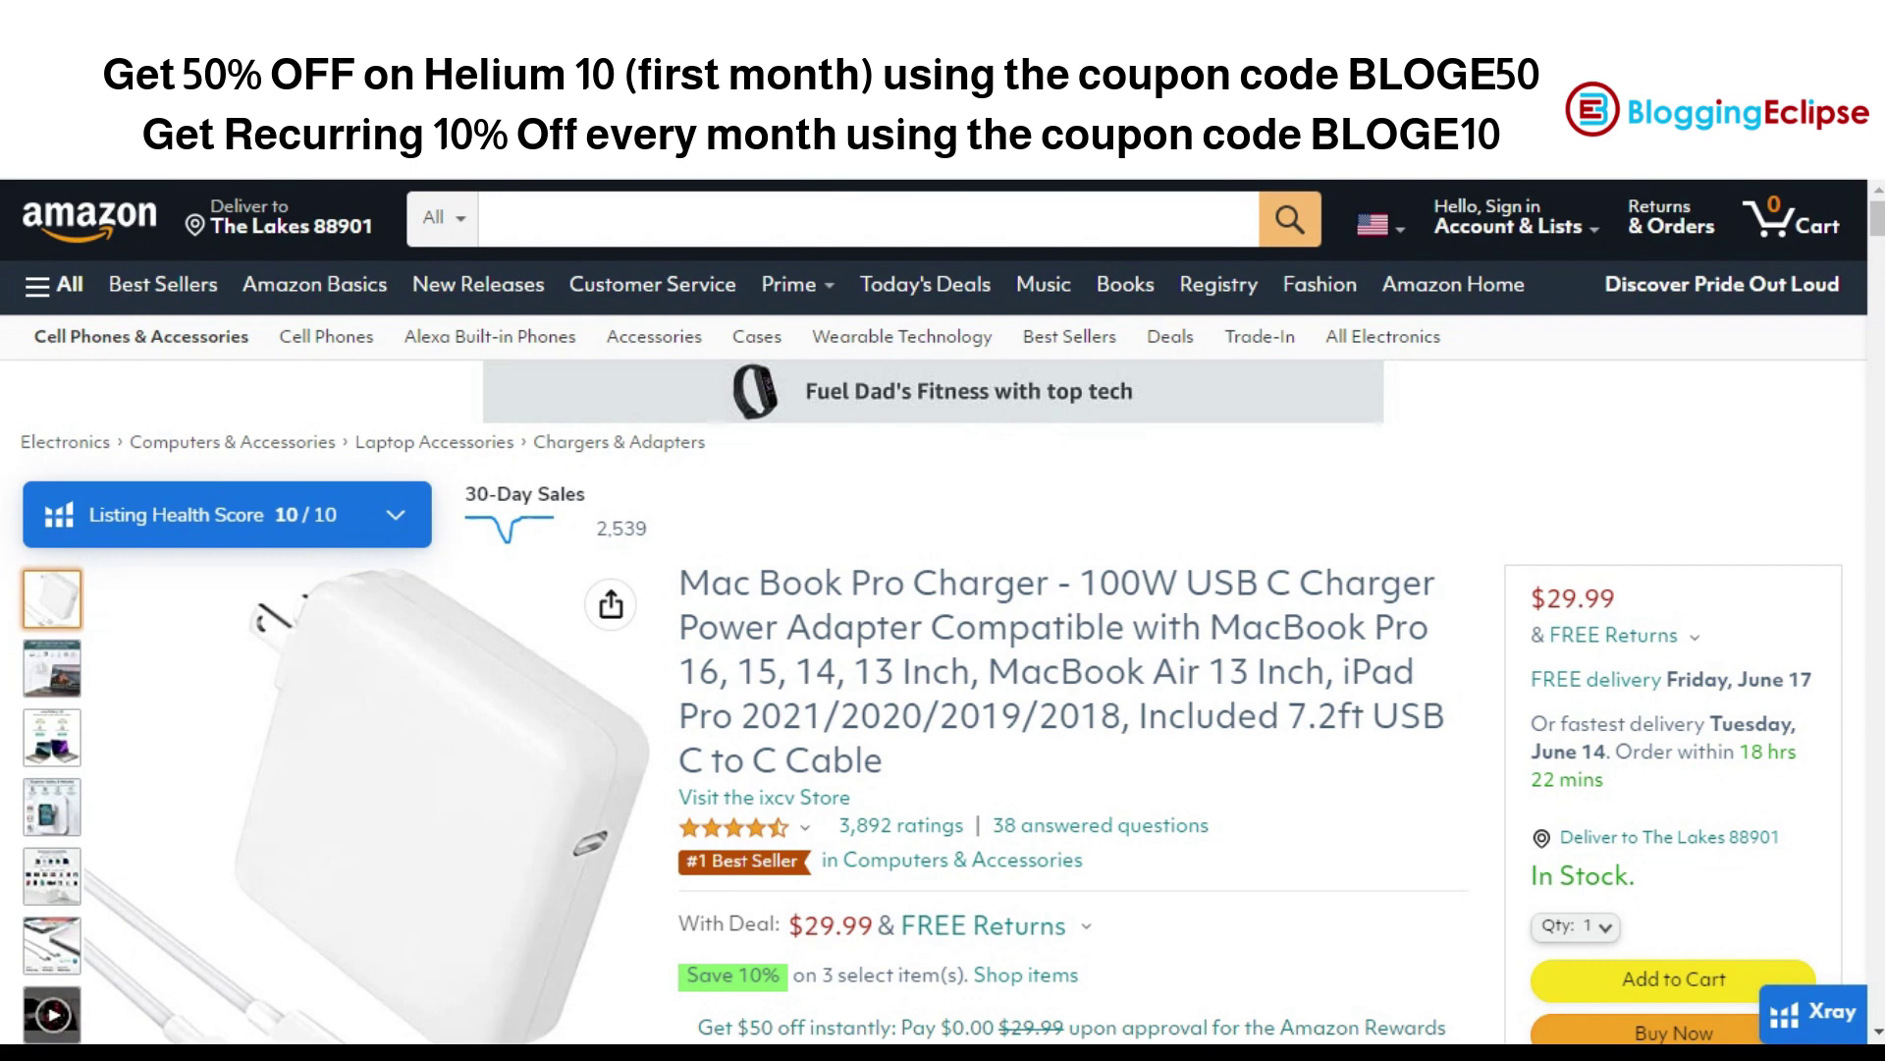
Scroll the MacBook Pro charger listing to view Helium 10's 10/10 Listing Health Score.
scroll(351, 378, "down", 1)
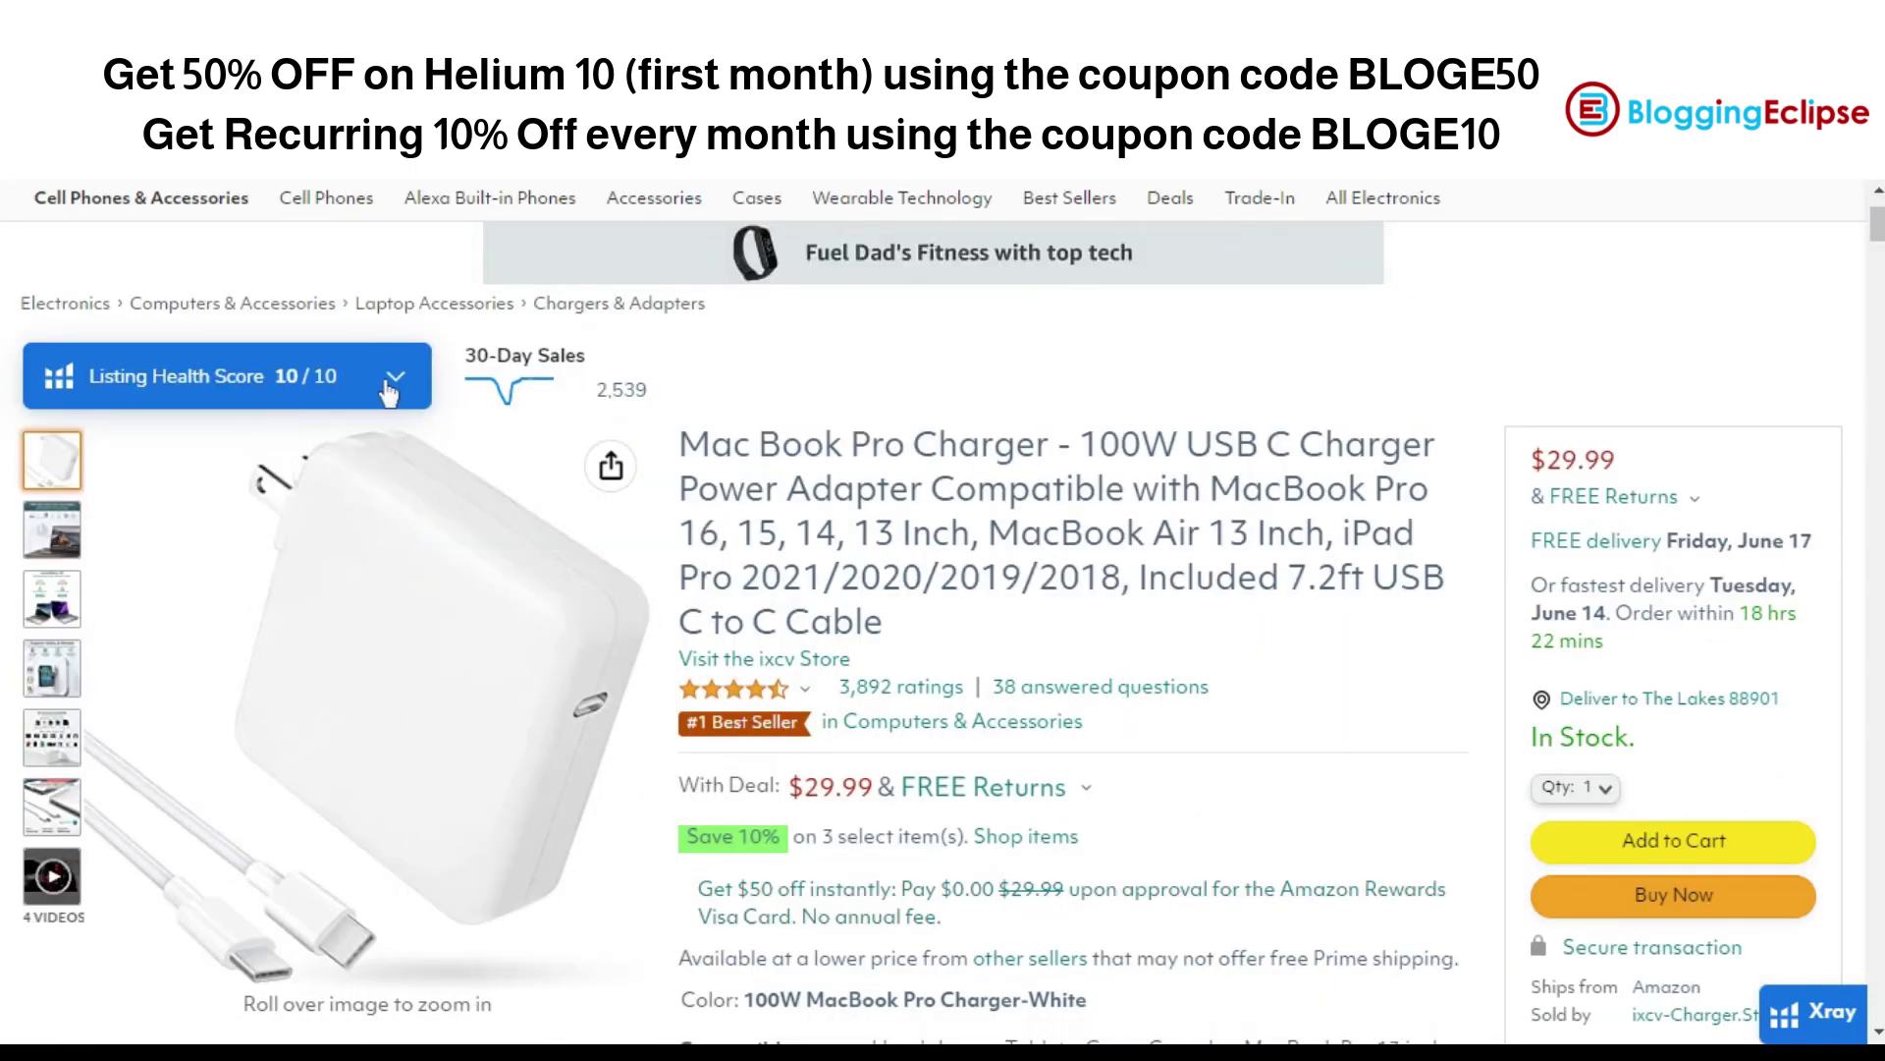
left_click(392, 382)
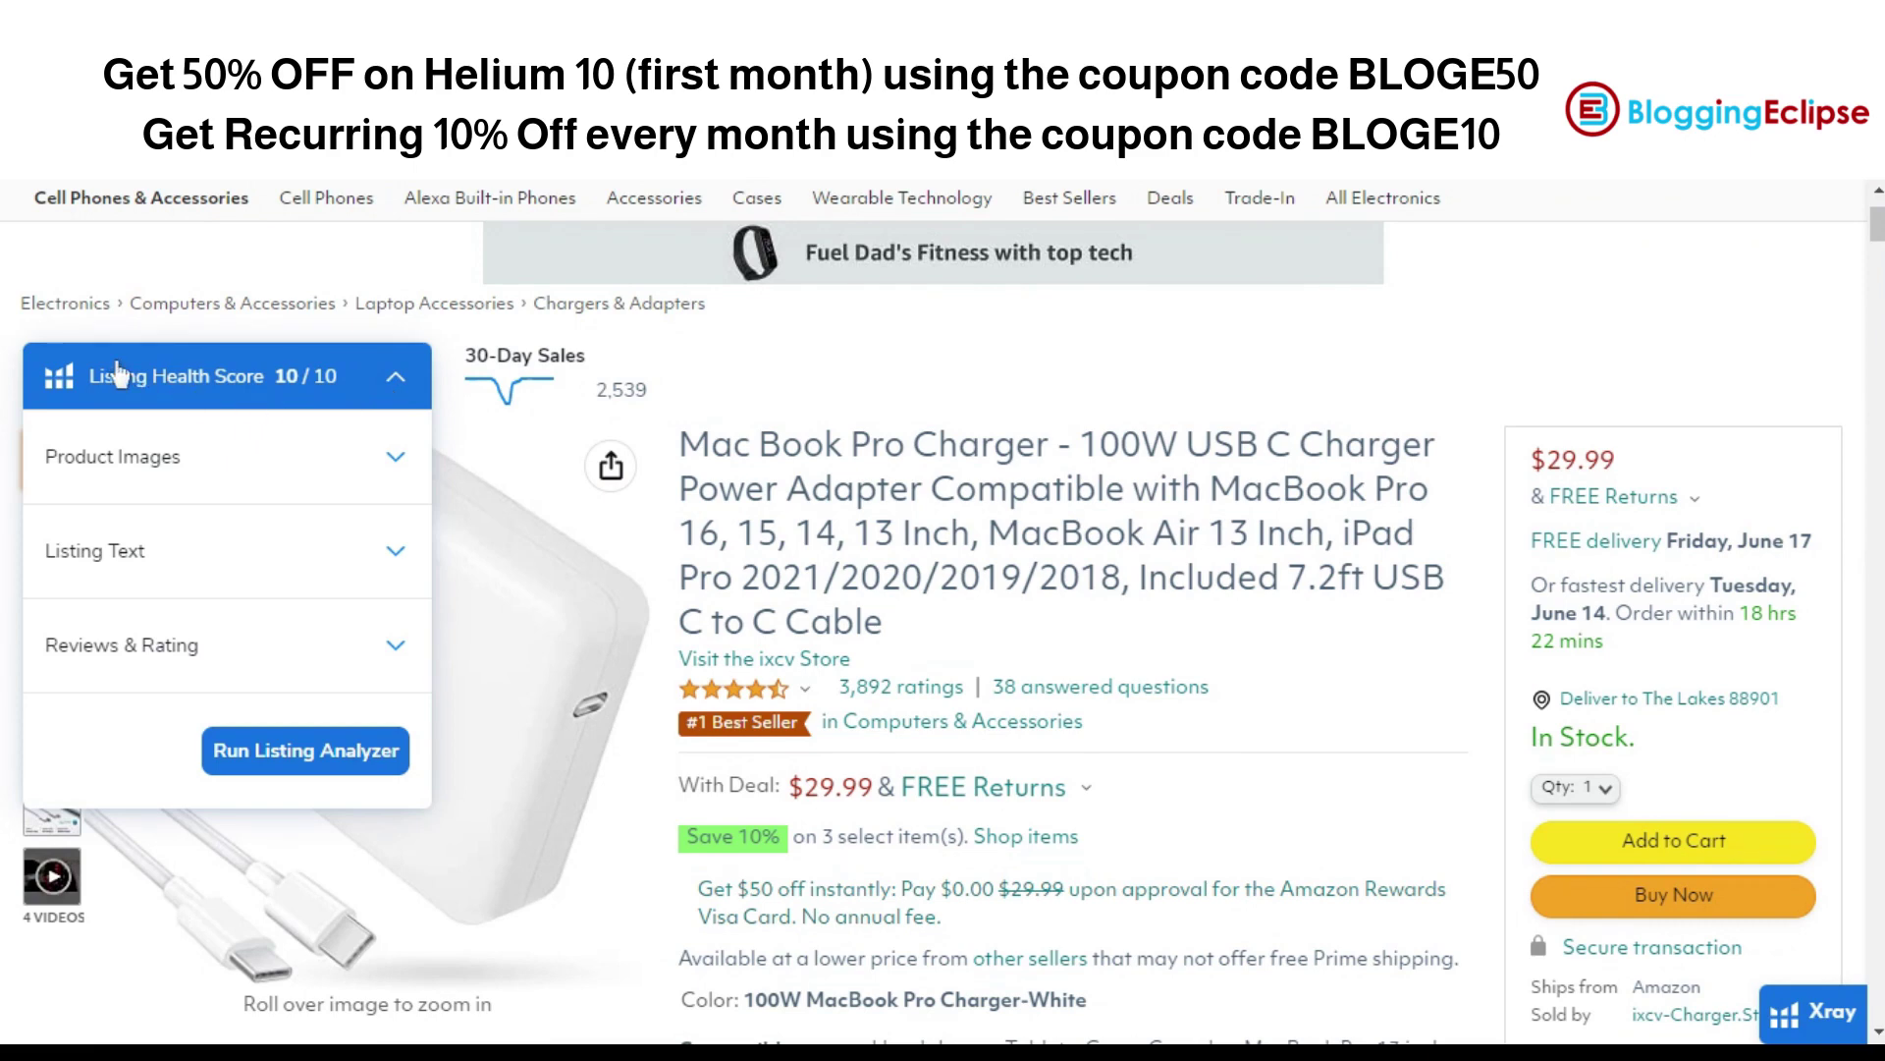
left_click(275, 466)
scroll(279, 472, "down", 4)
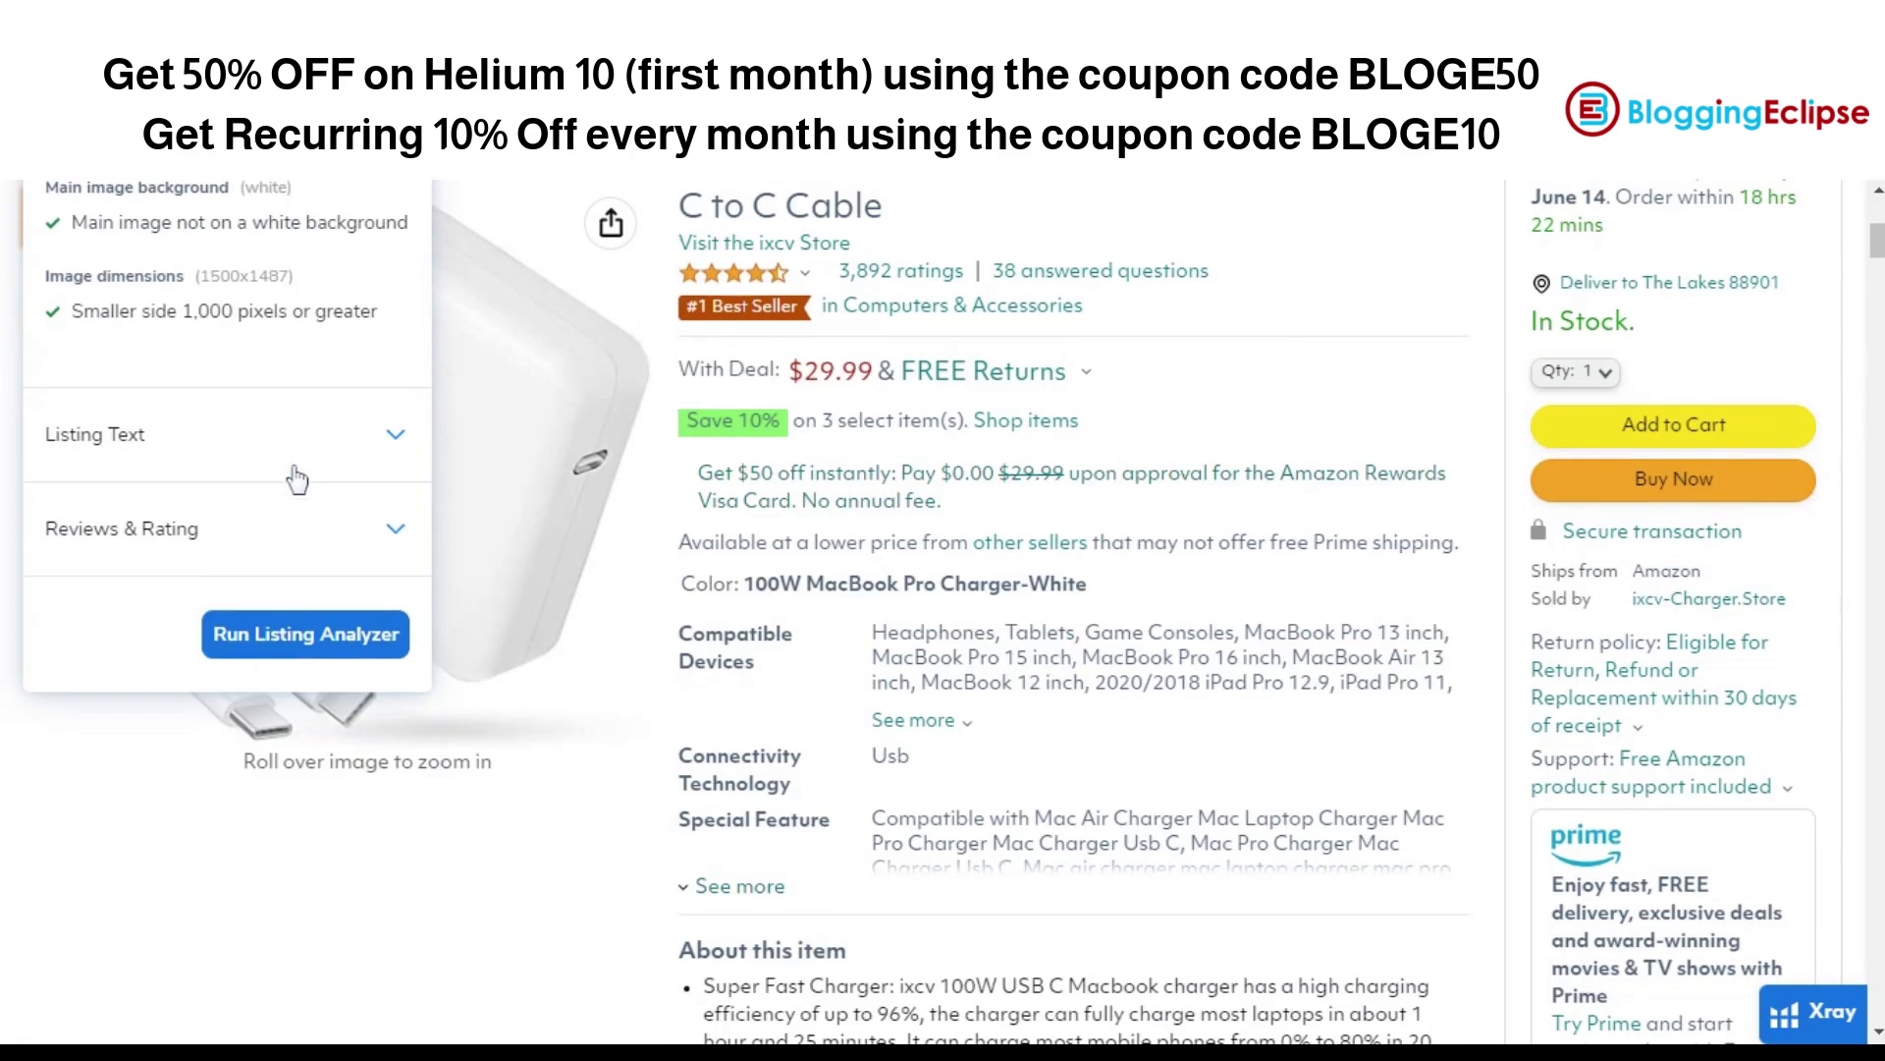
scroll(278, 521, "up", 5)
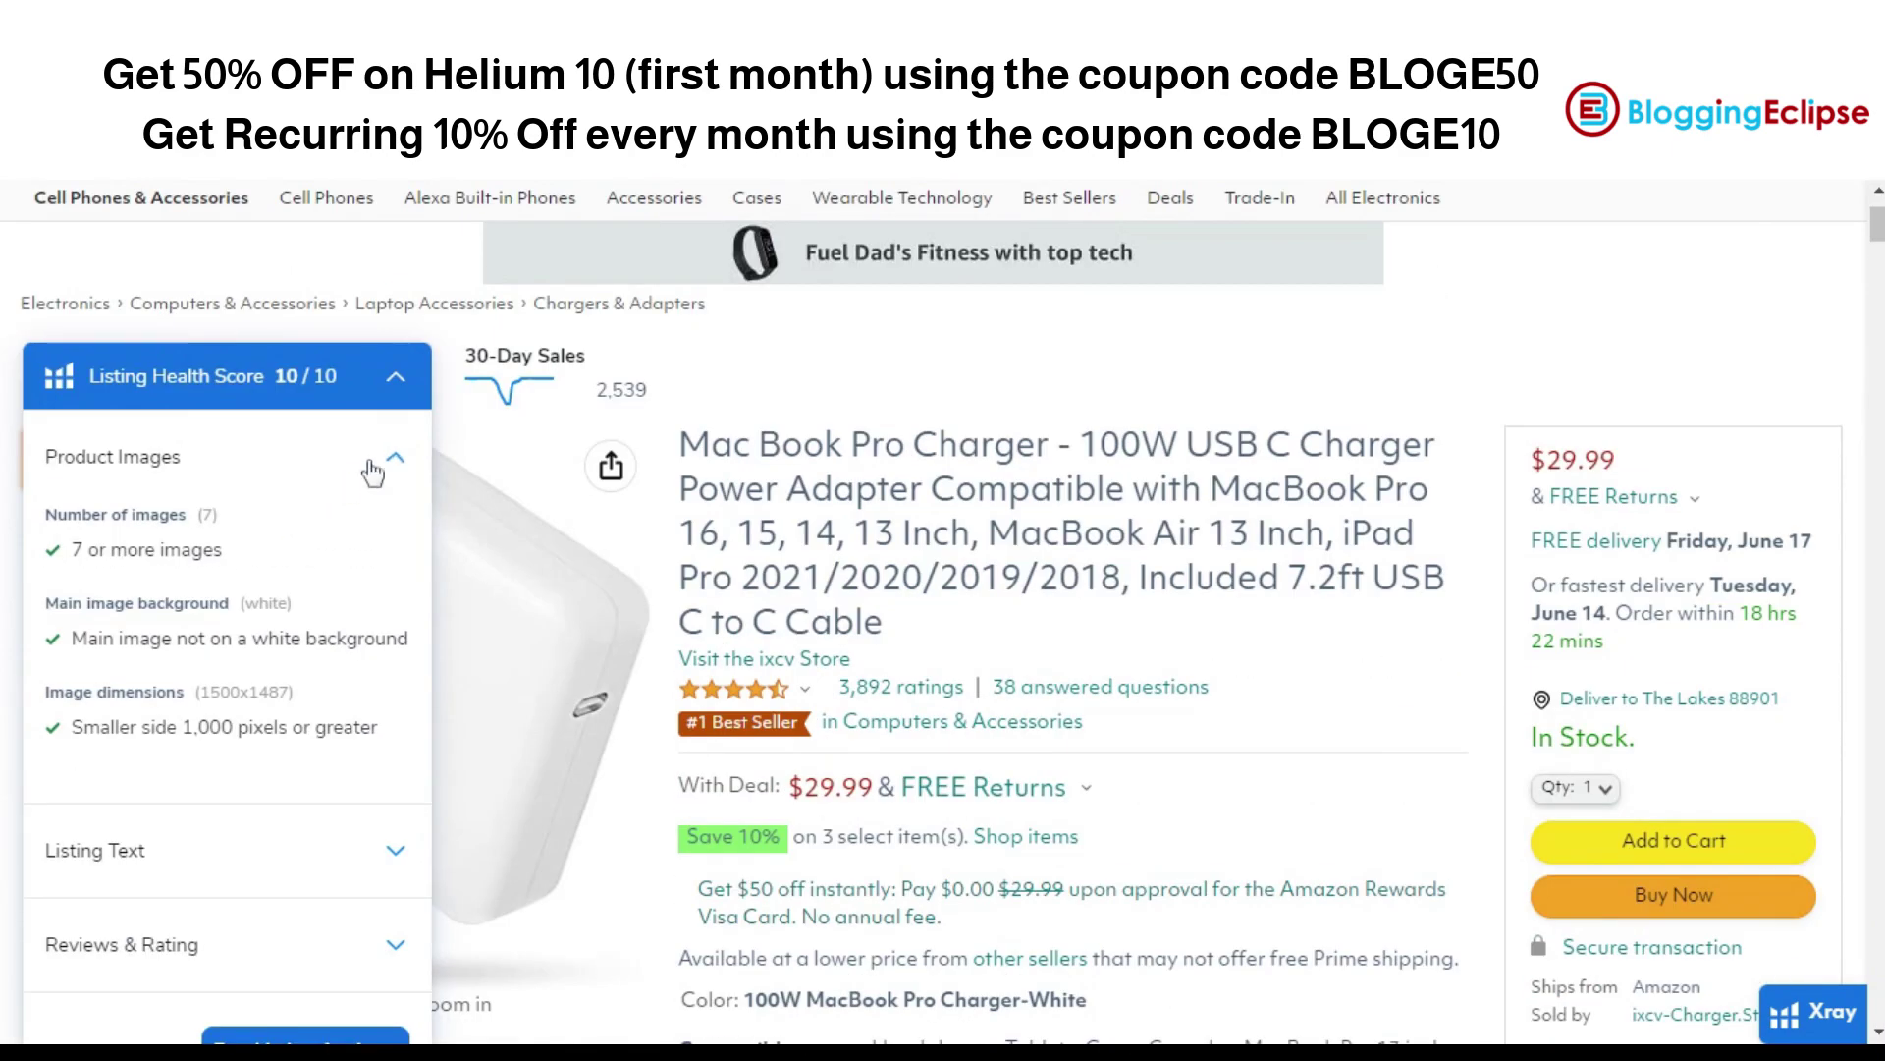
left_click(366, 460)
scroll(367, 457, "up", 1)
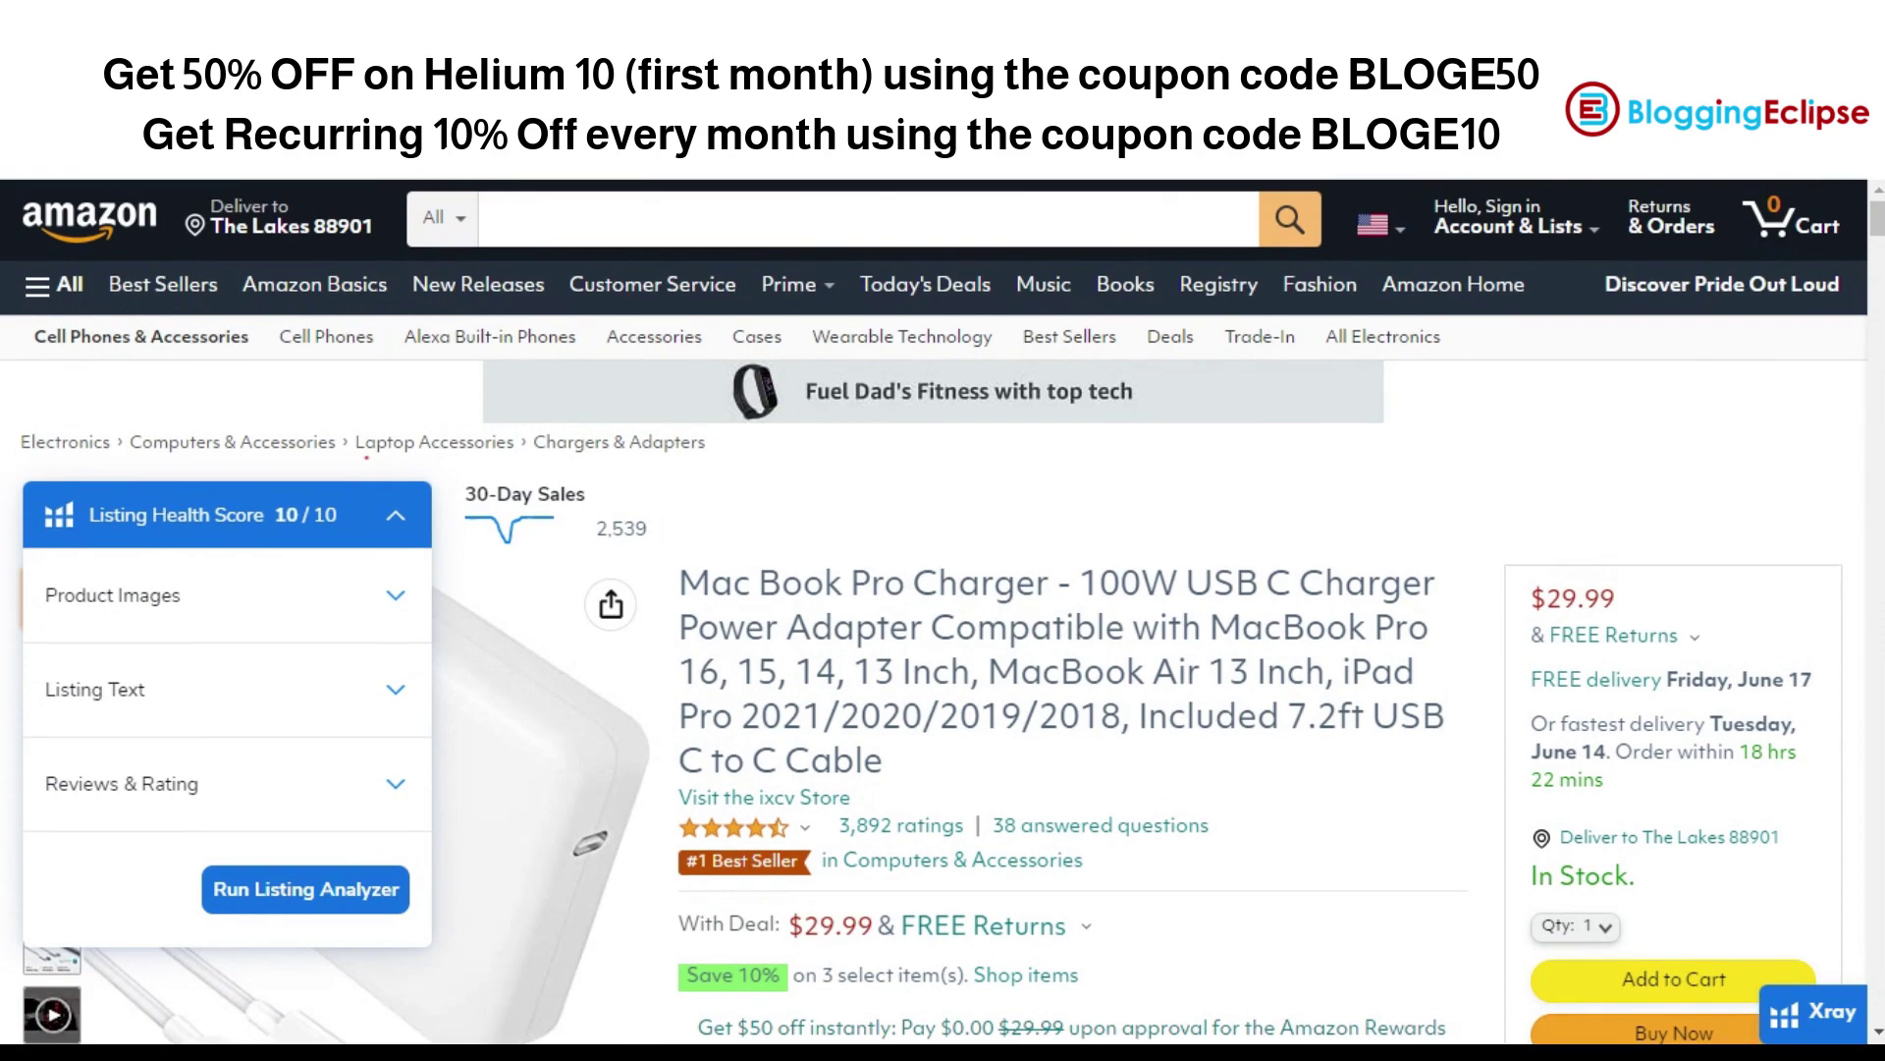
left_click(314, 515)
scroll(941, 626, "down", 1)
scroll(941, 625, "down", 10)
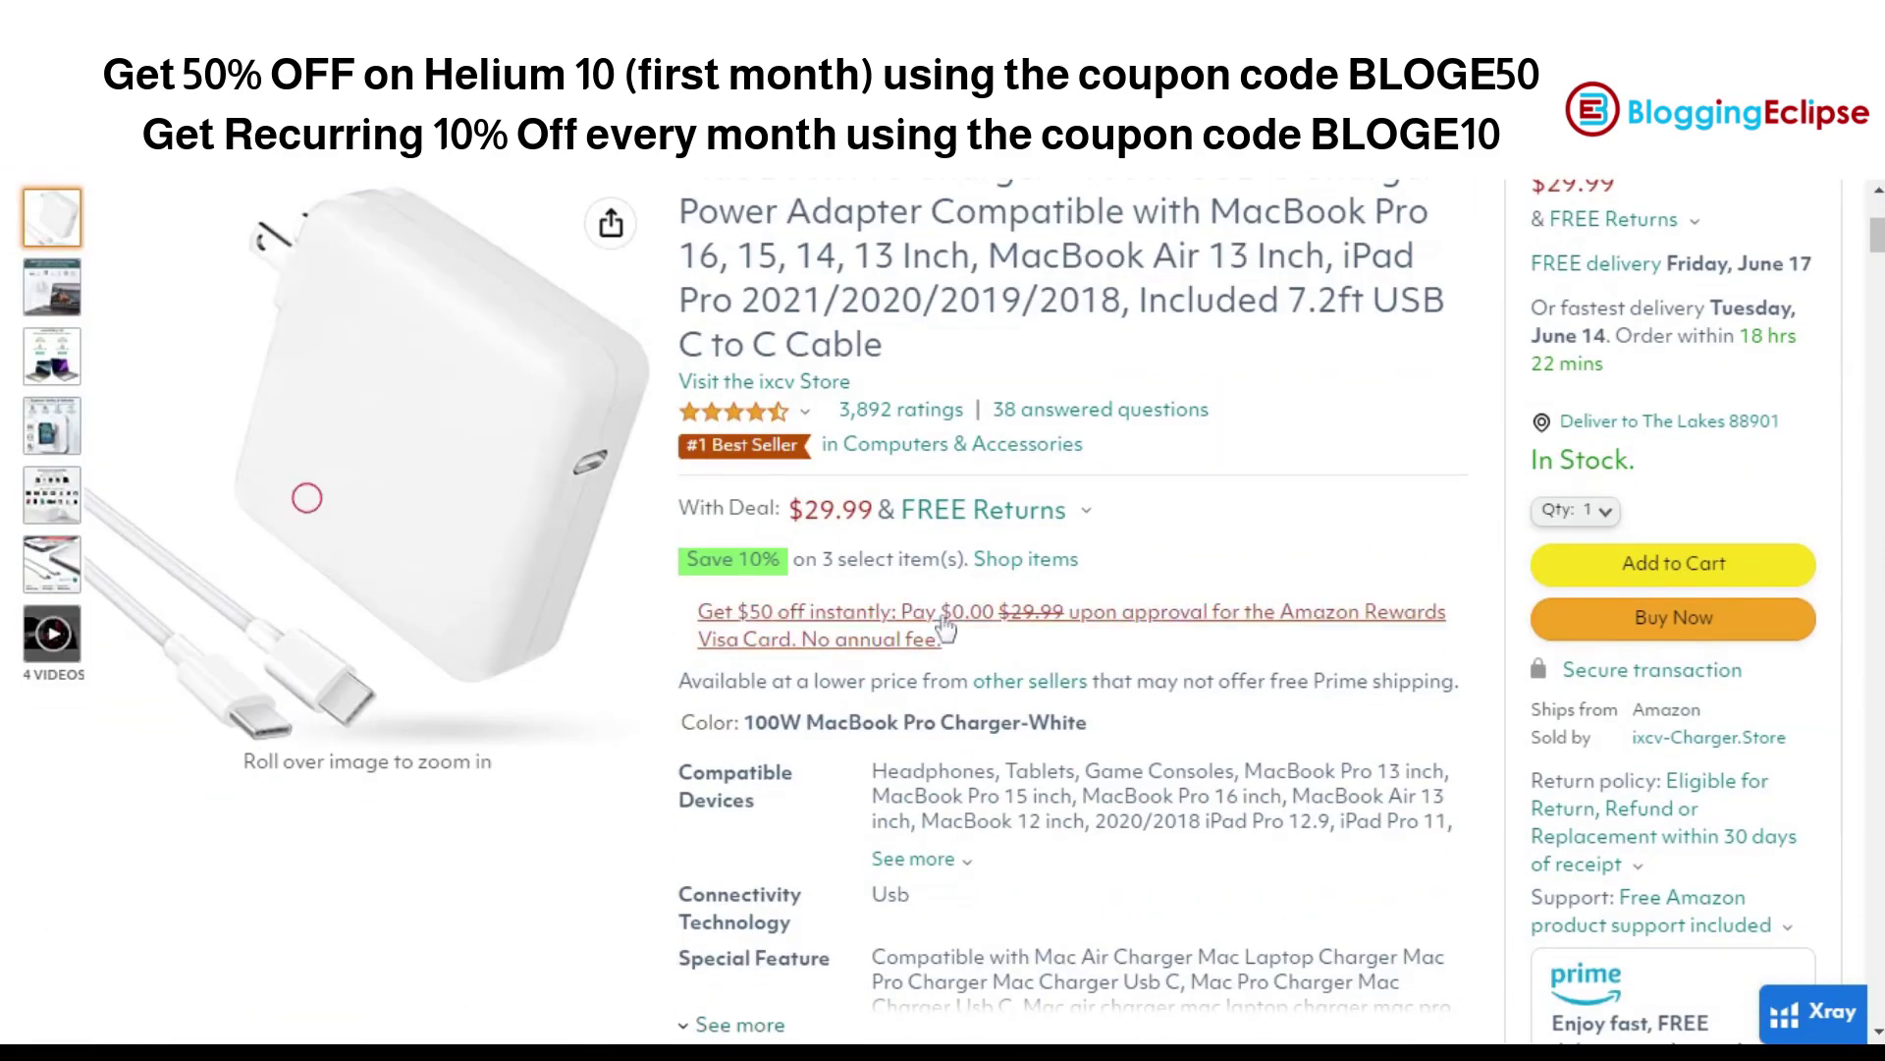
scroll(796, 661, "down", 3)
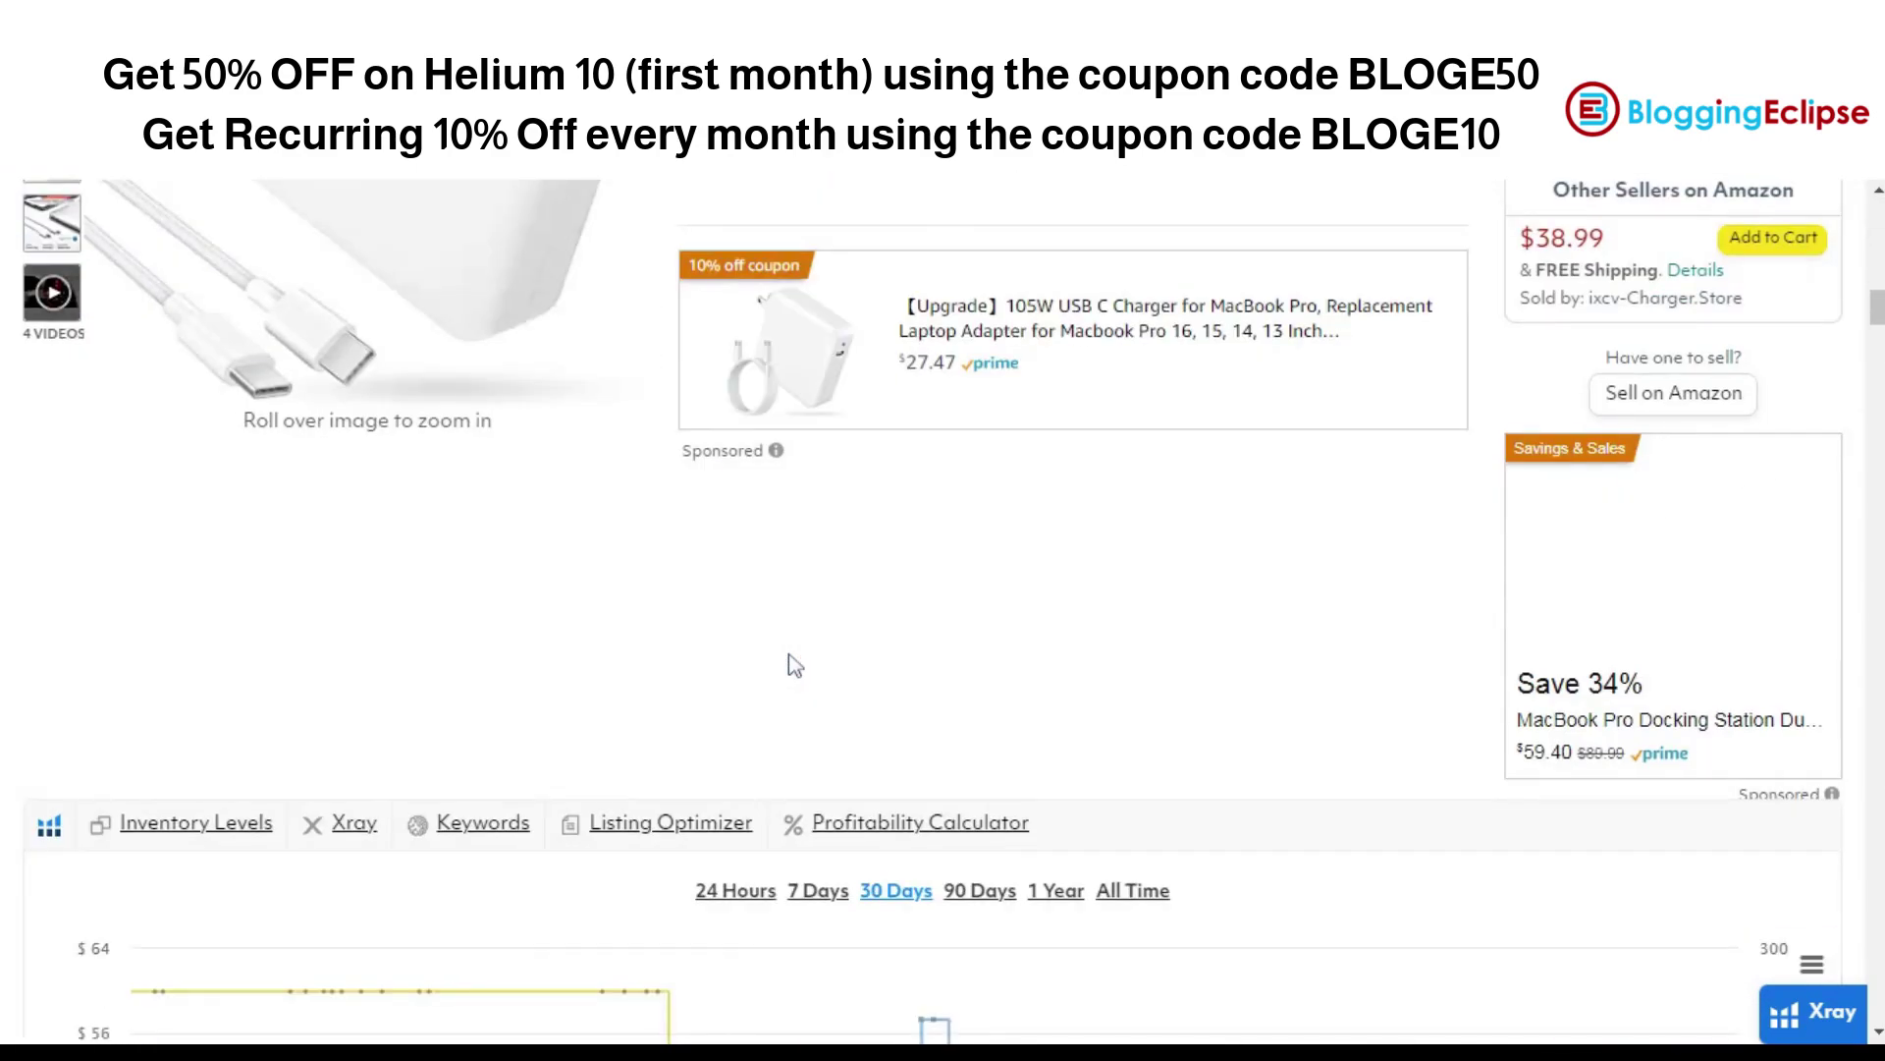
scroll(1200, 801, "down", 2)
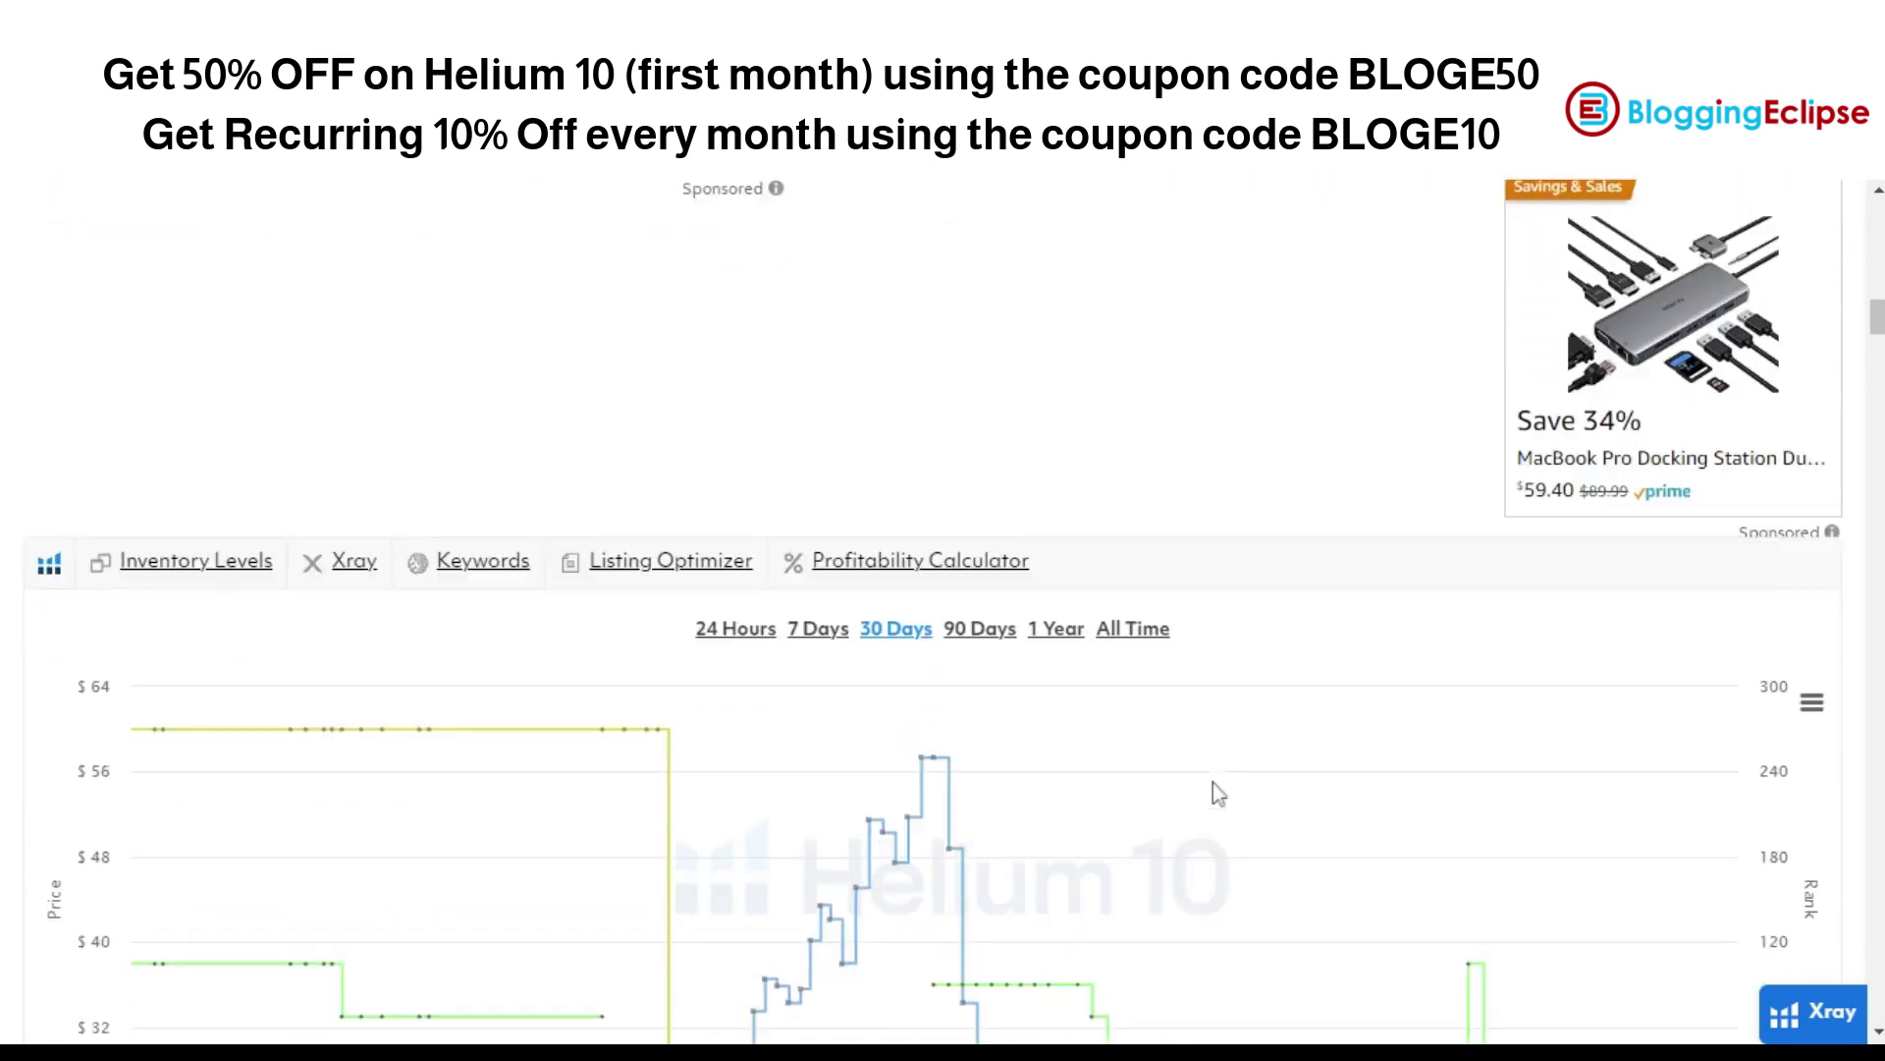
scroll(764, 746, "down", 1)
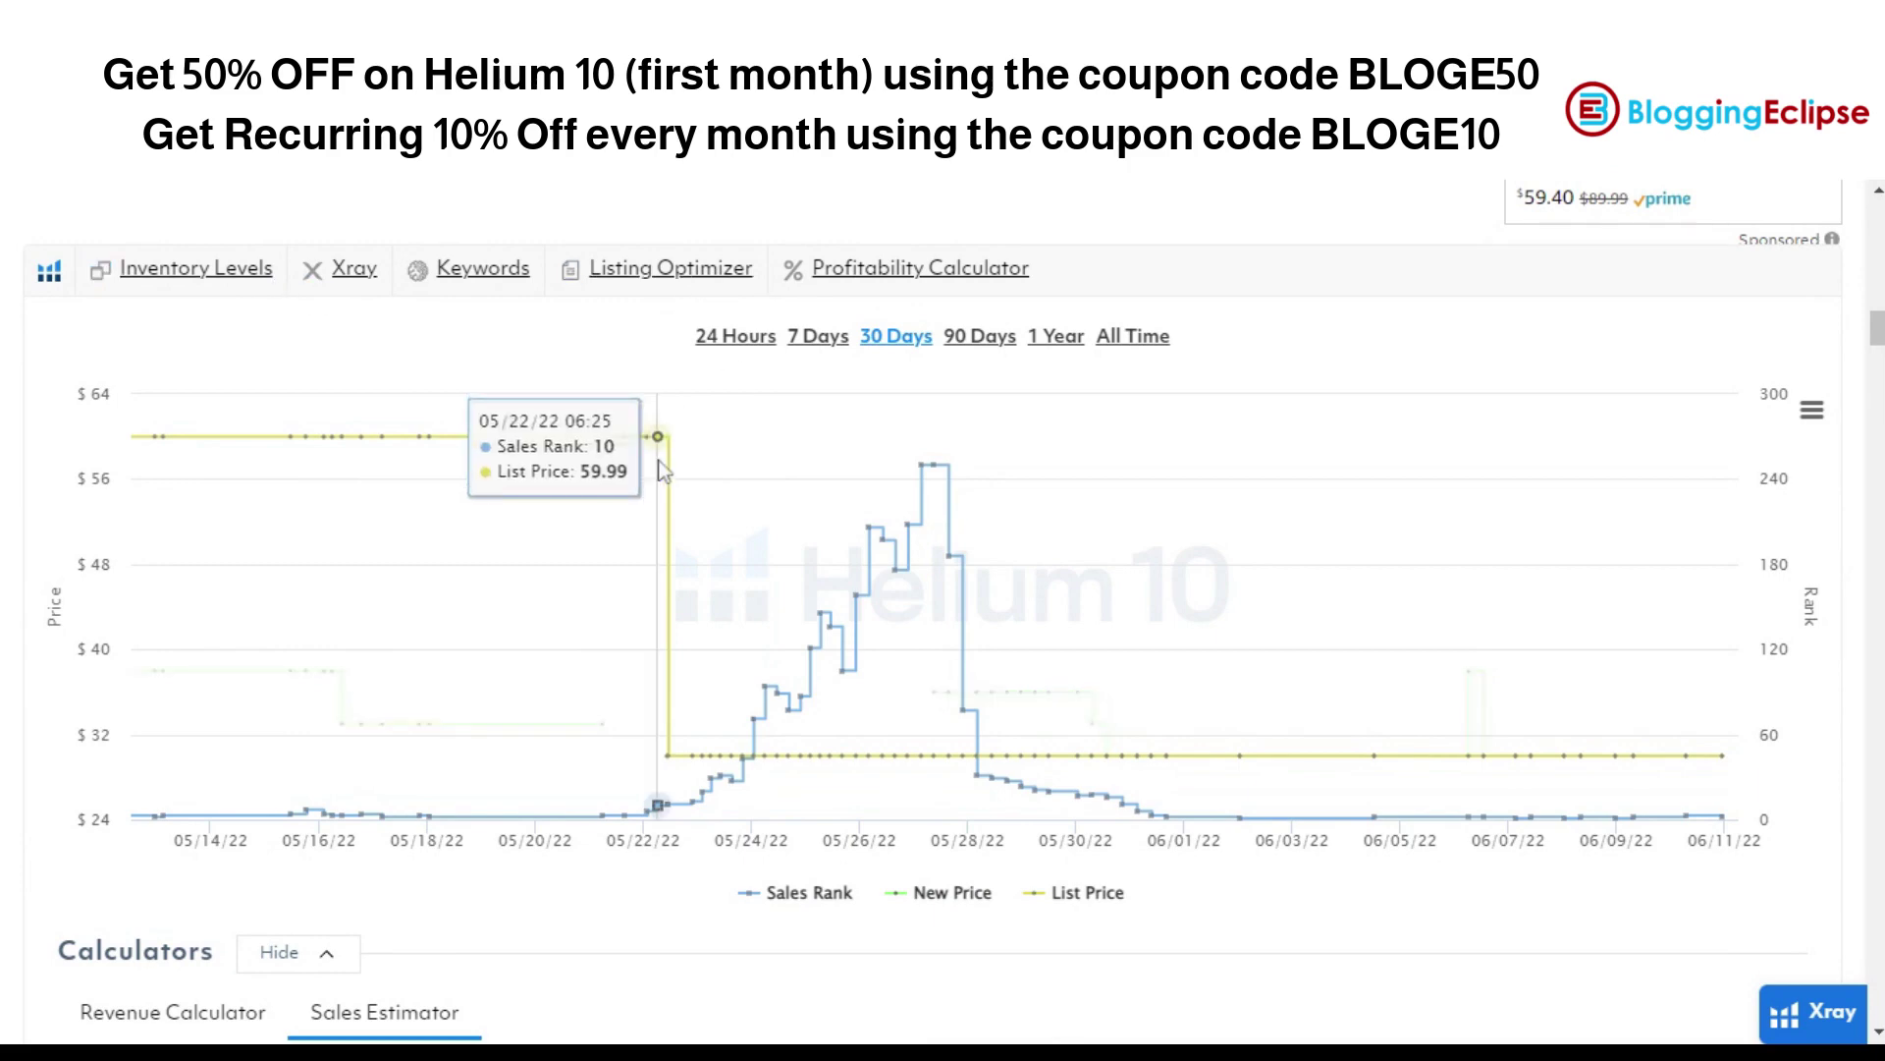
scroll(568, 496, "down", 5)
scroll(567, 496, "up", 6)
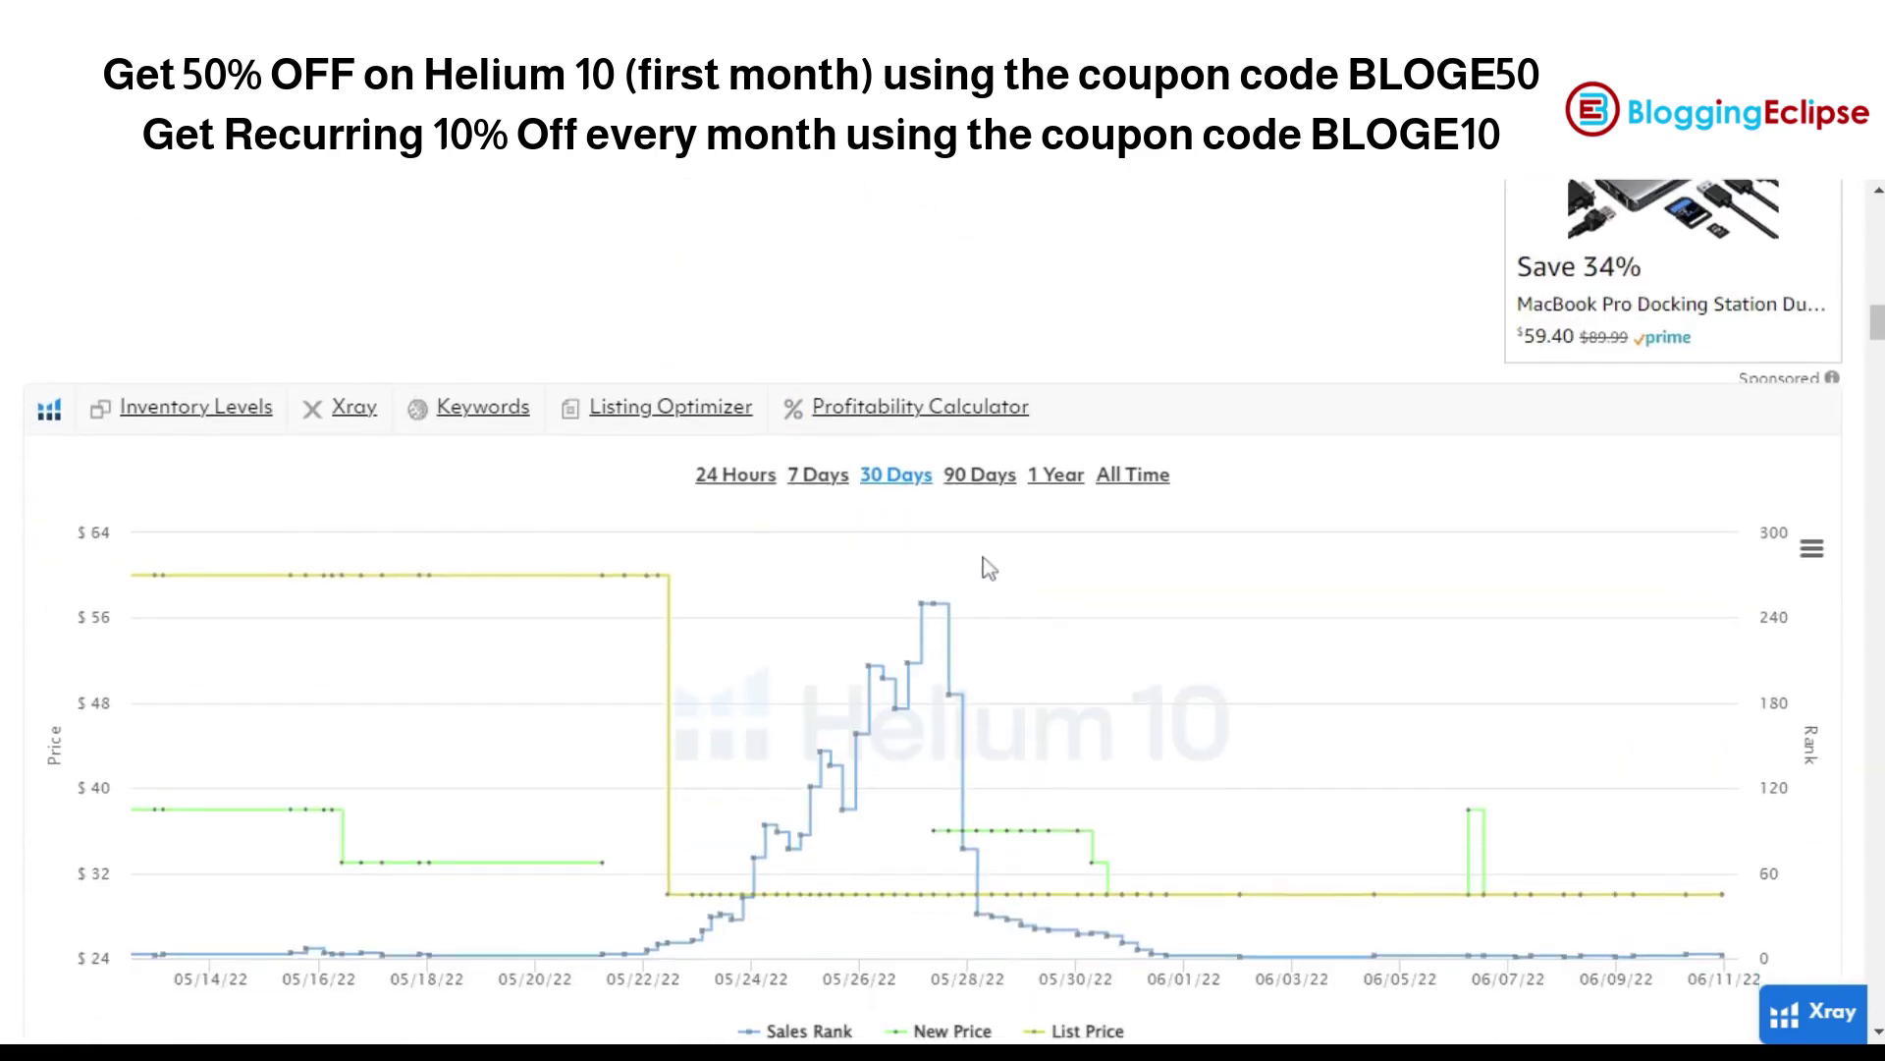
scroll(766, 496, "down", 1)
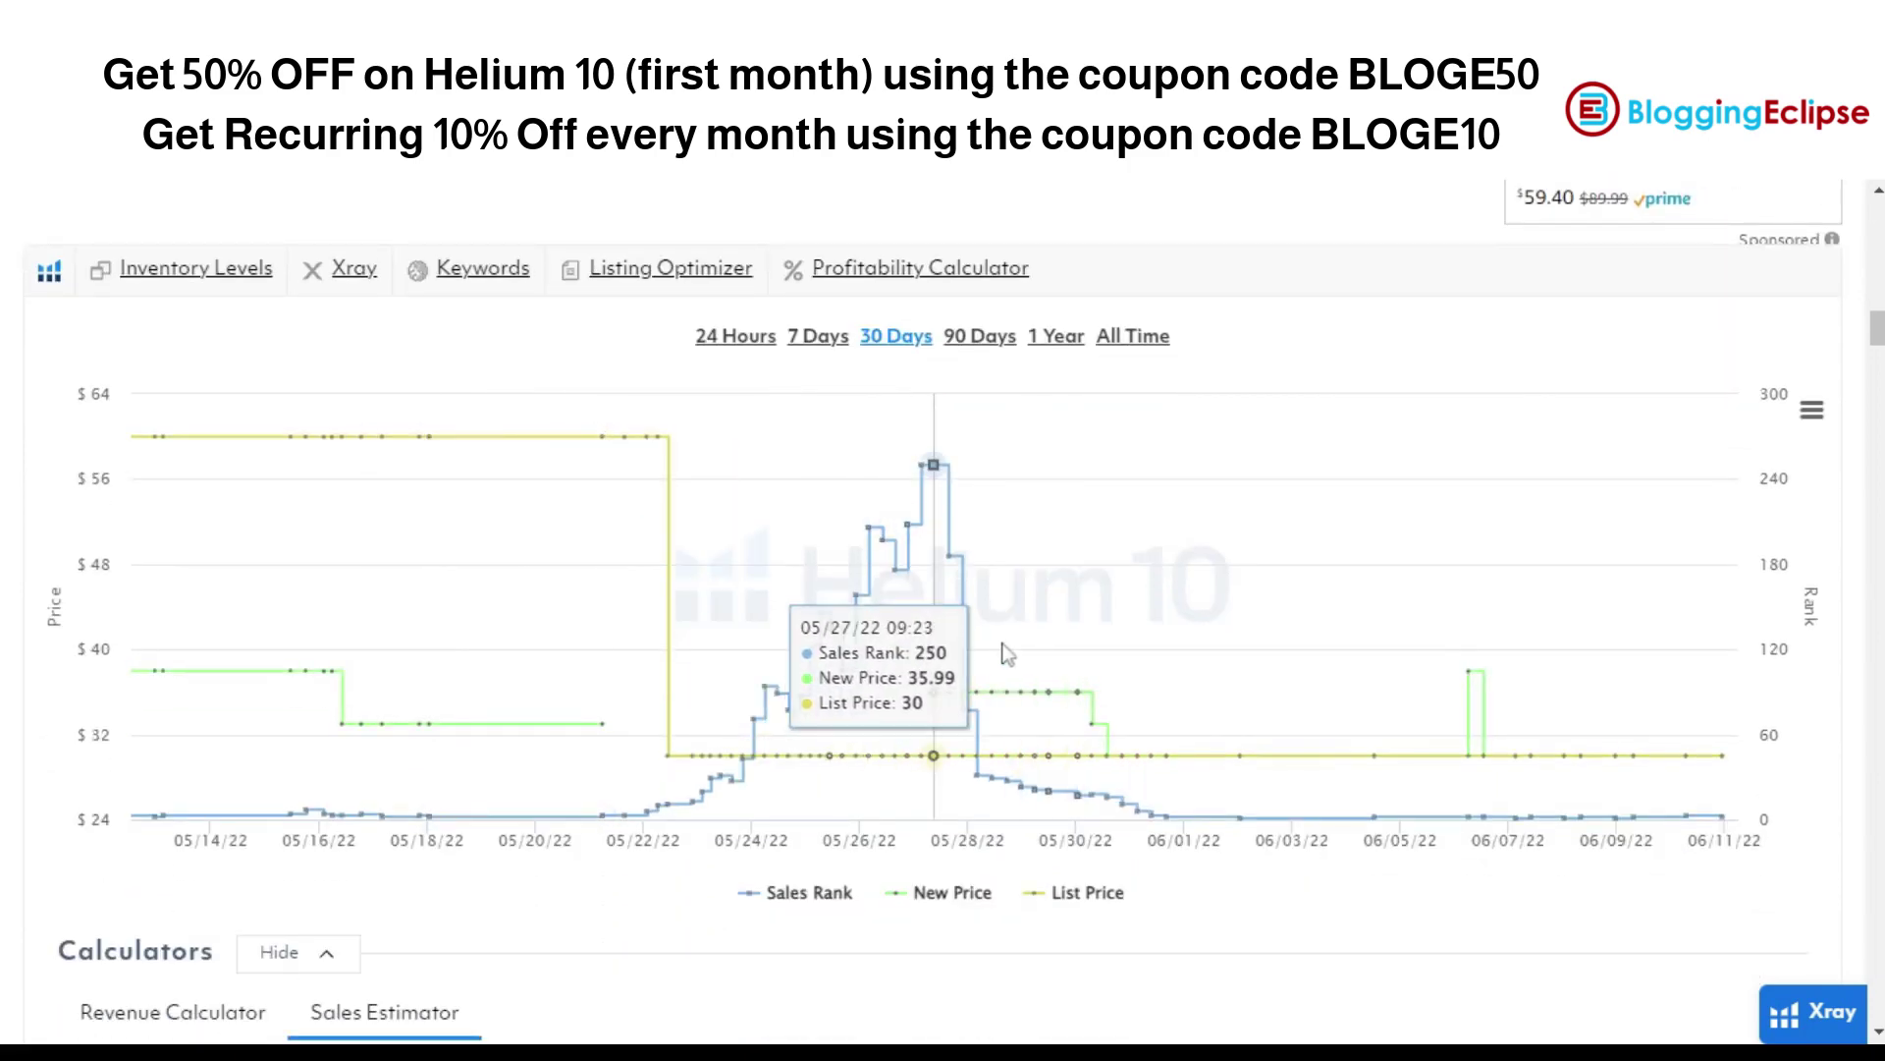
scroll(1013, 672, "up", 3)
scroll(1012, 671, "up", 15)
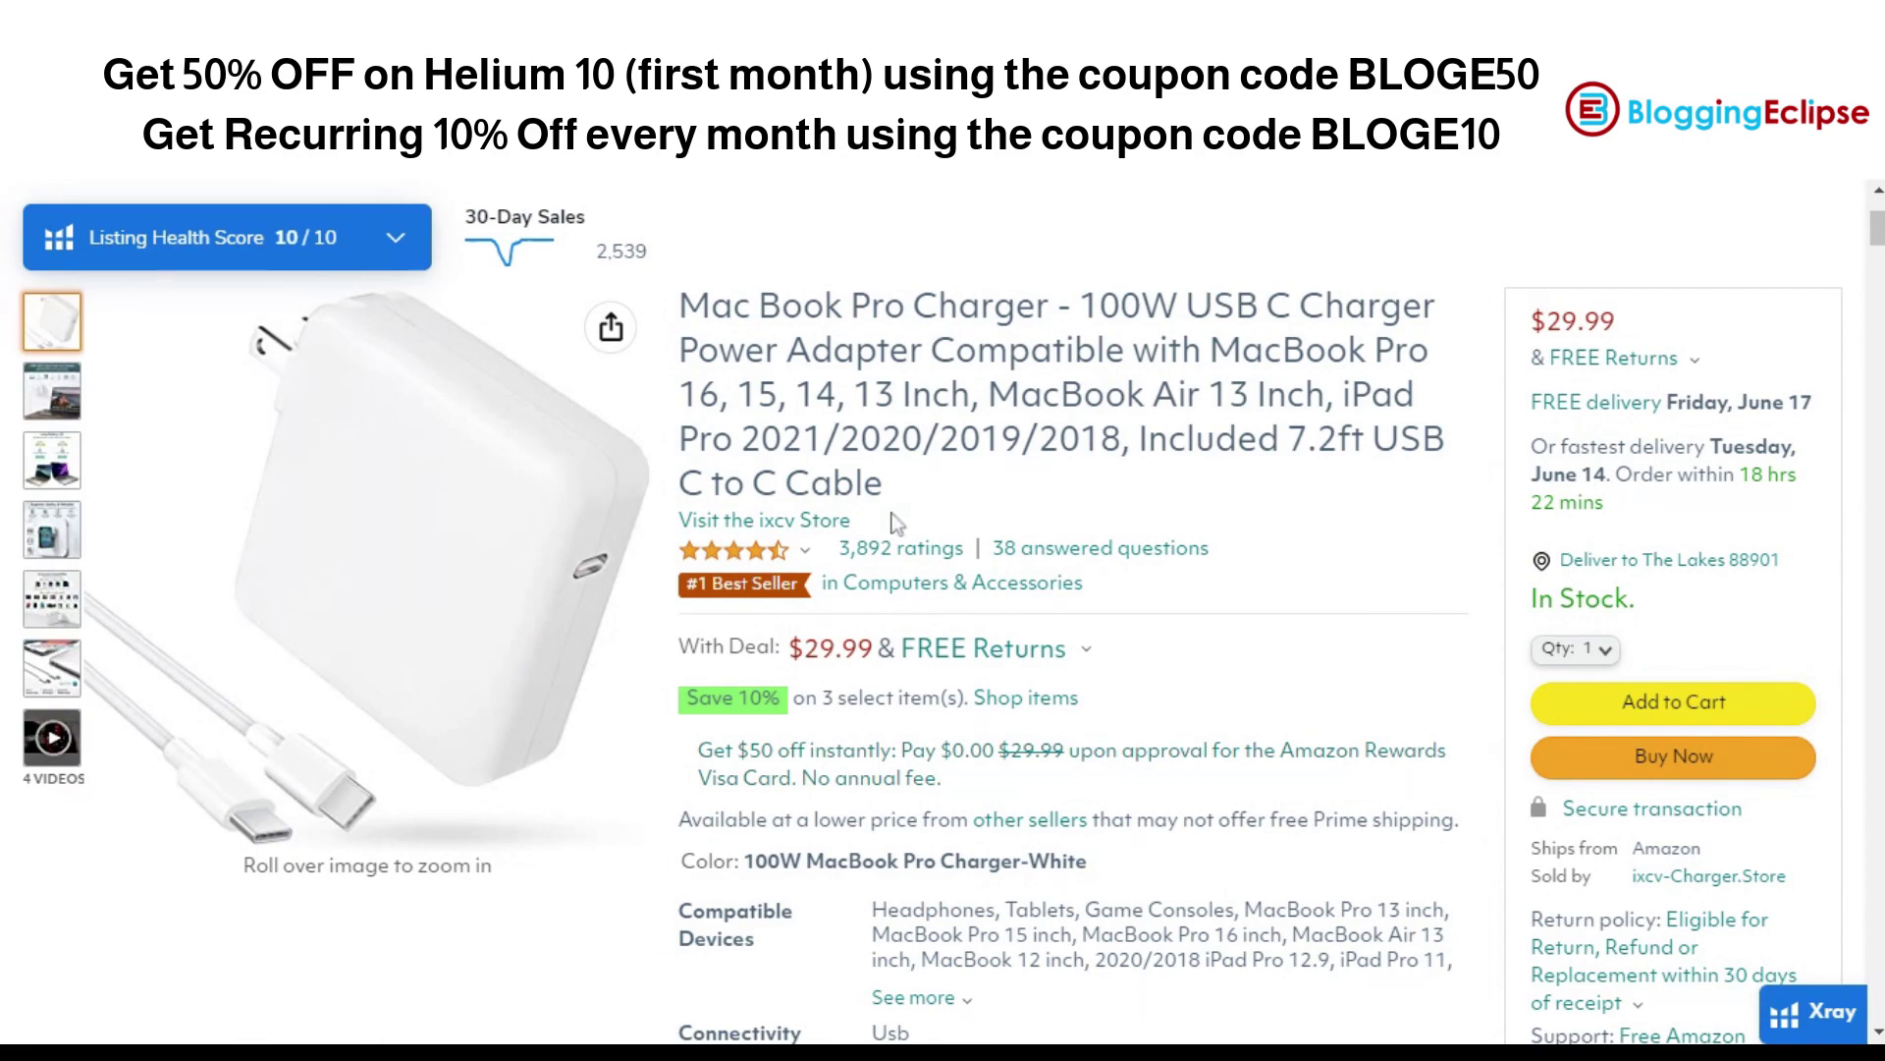
scroll(775, 493, "down", 8)
scroll(775, 493, "up", 8)
scroll(260, 258, "down", 20)
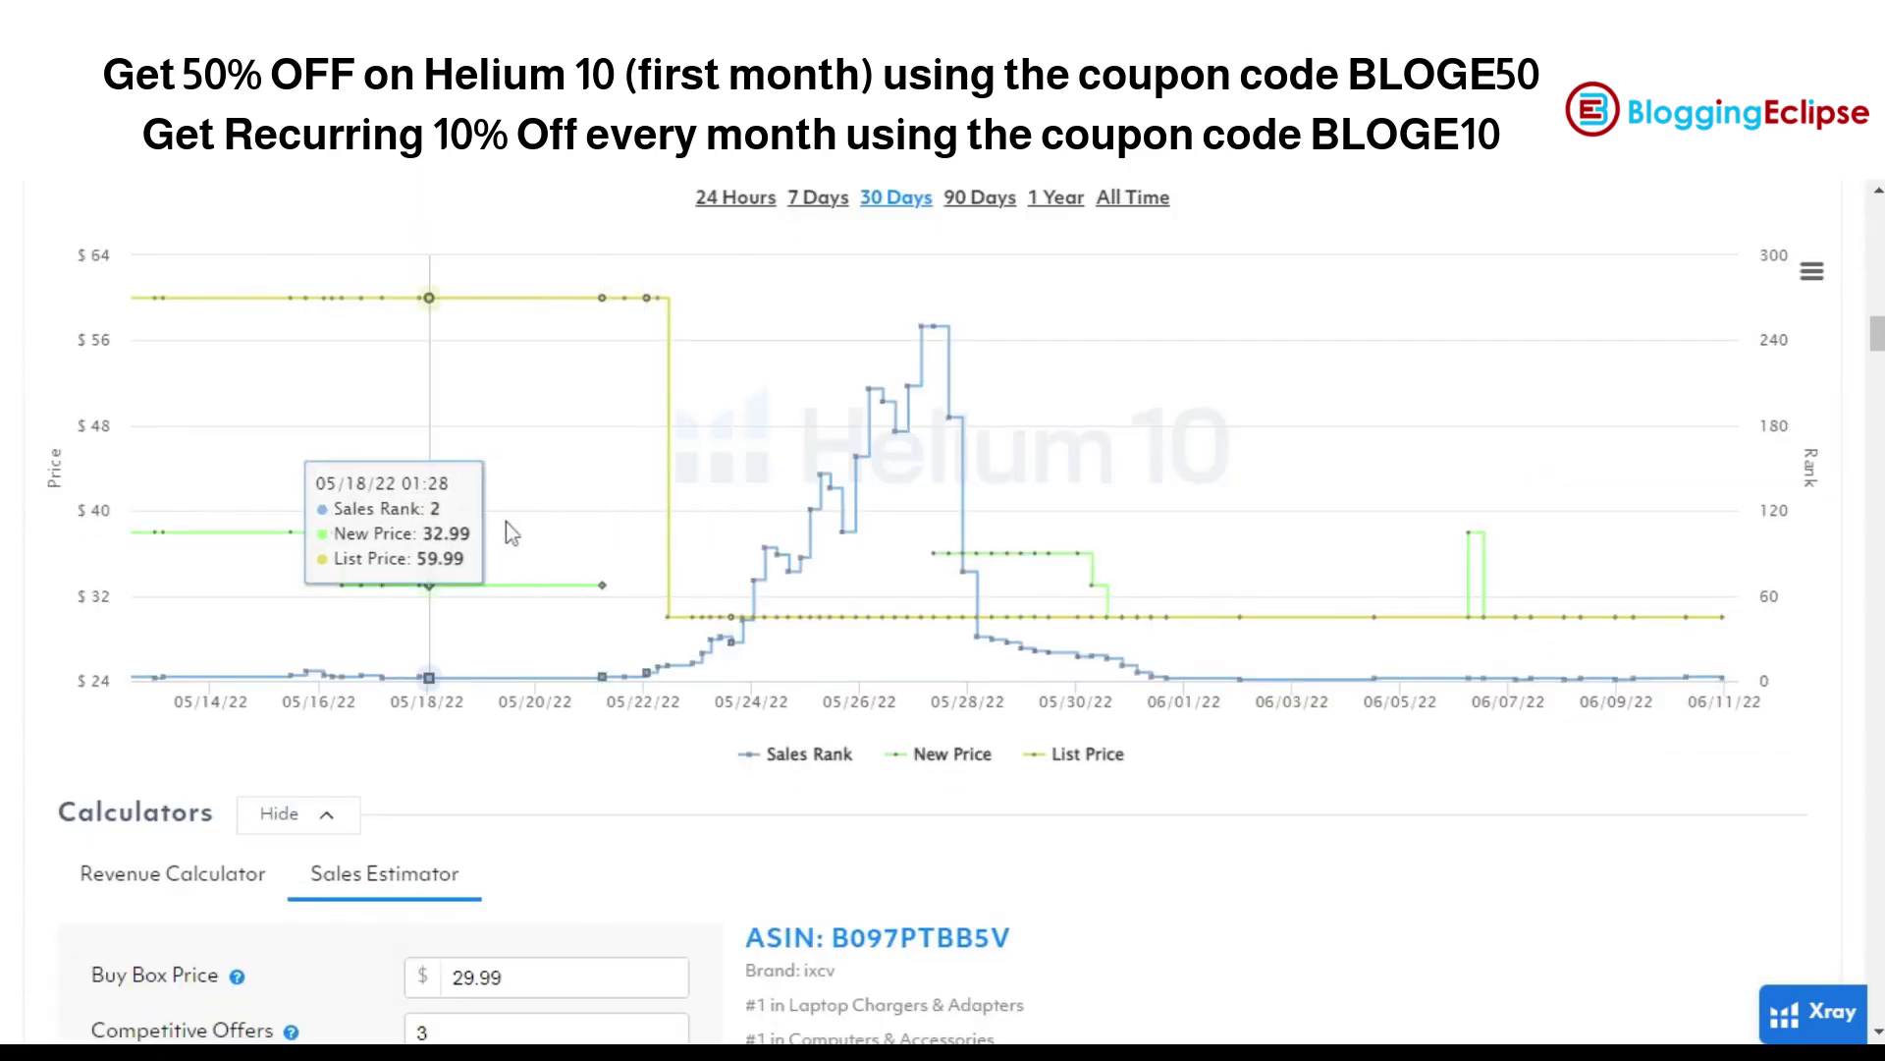
scroll(586, 492, "up", 3)
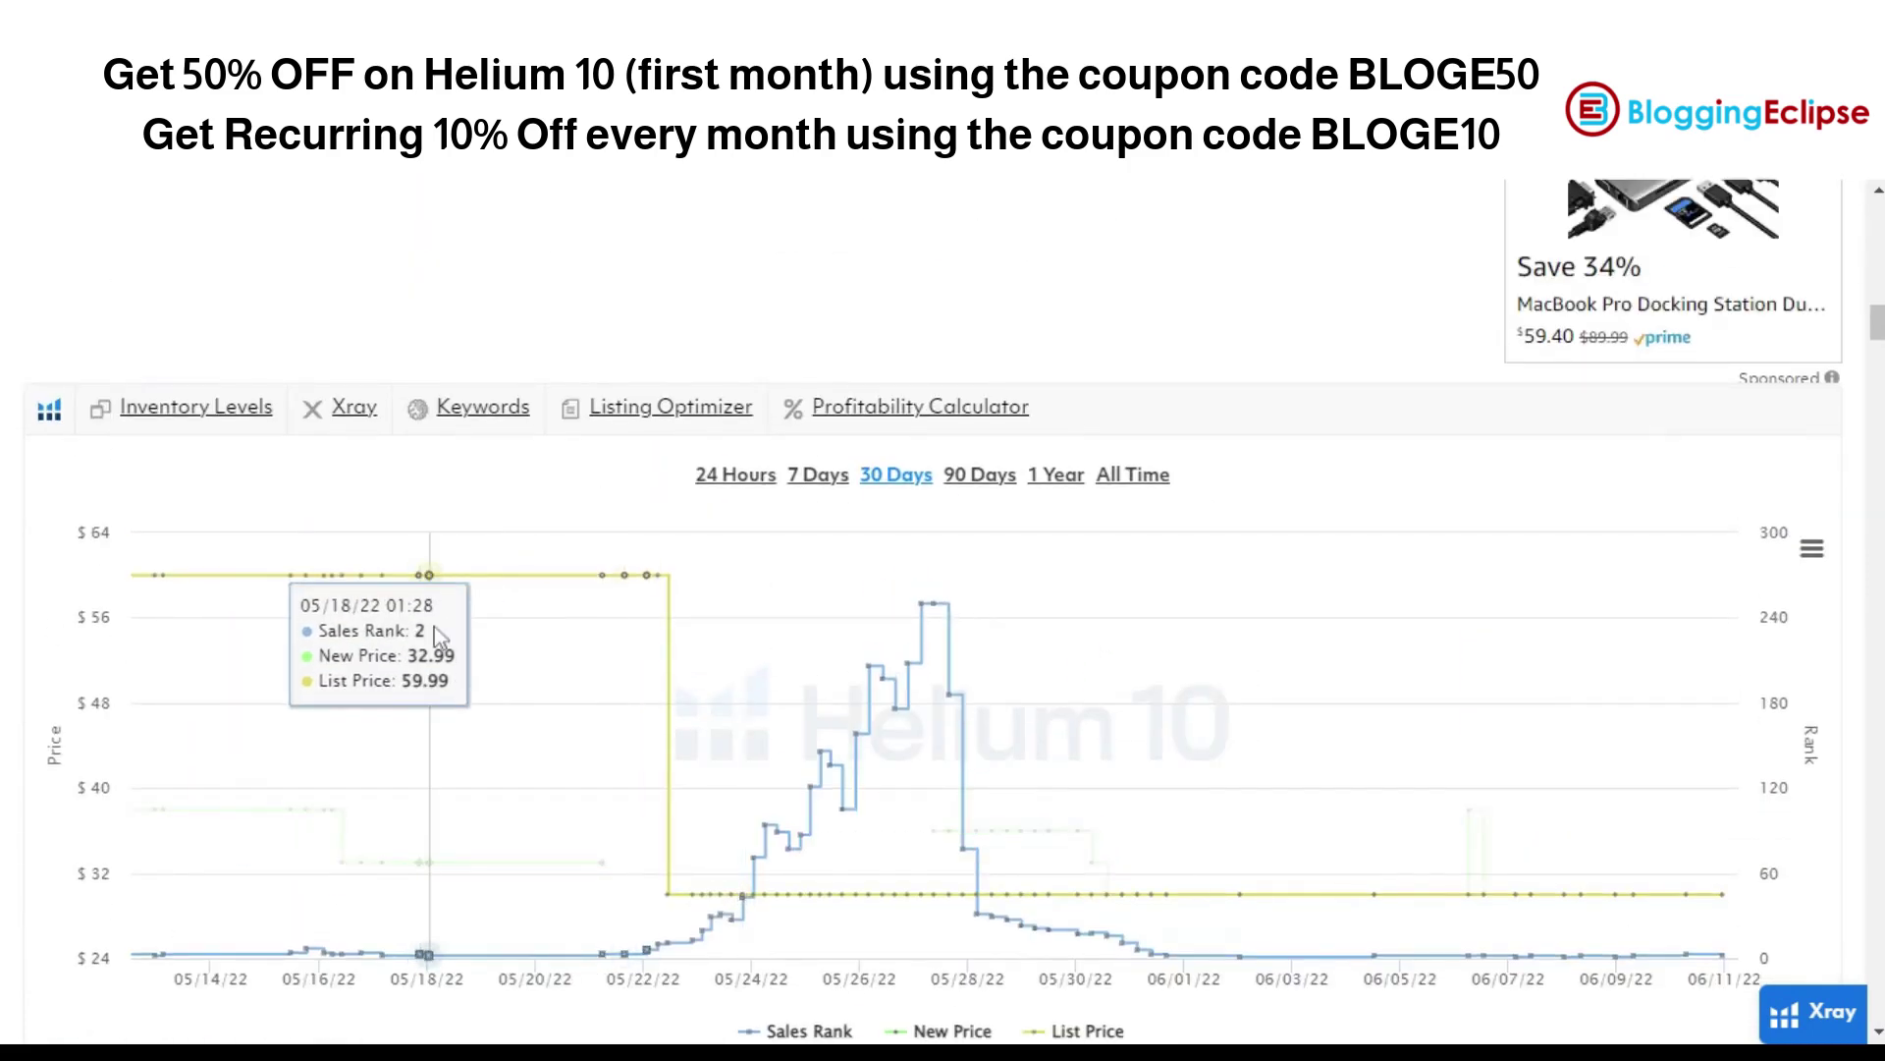
scroll(841, 738, "down", 6)
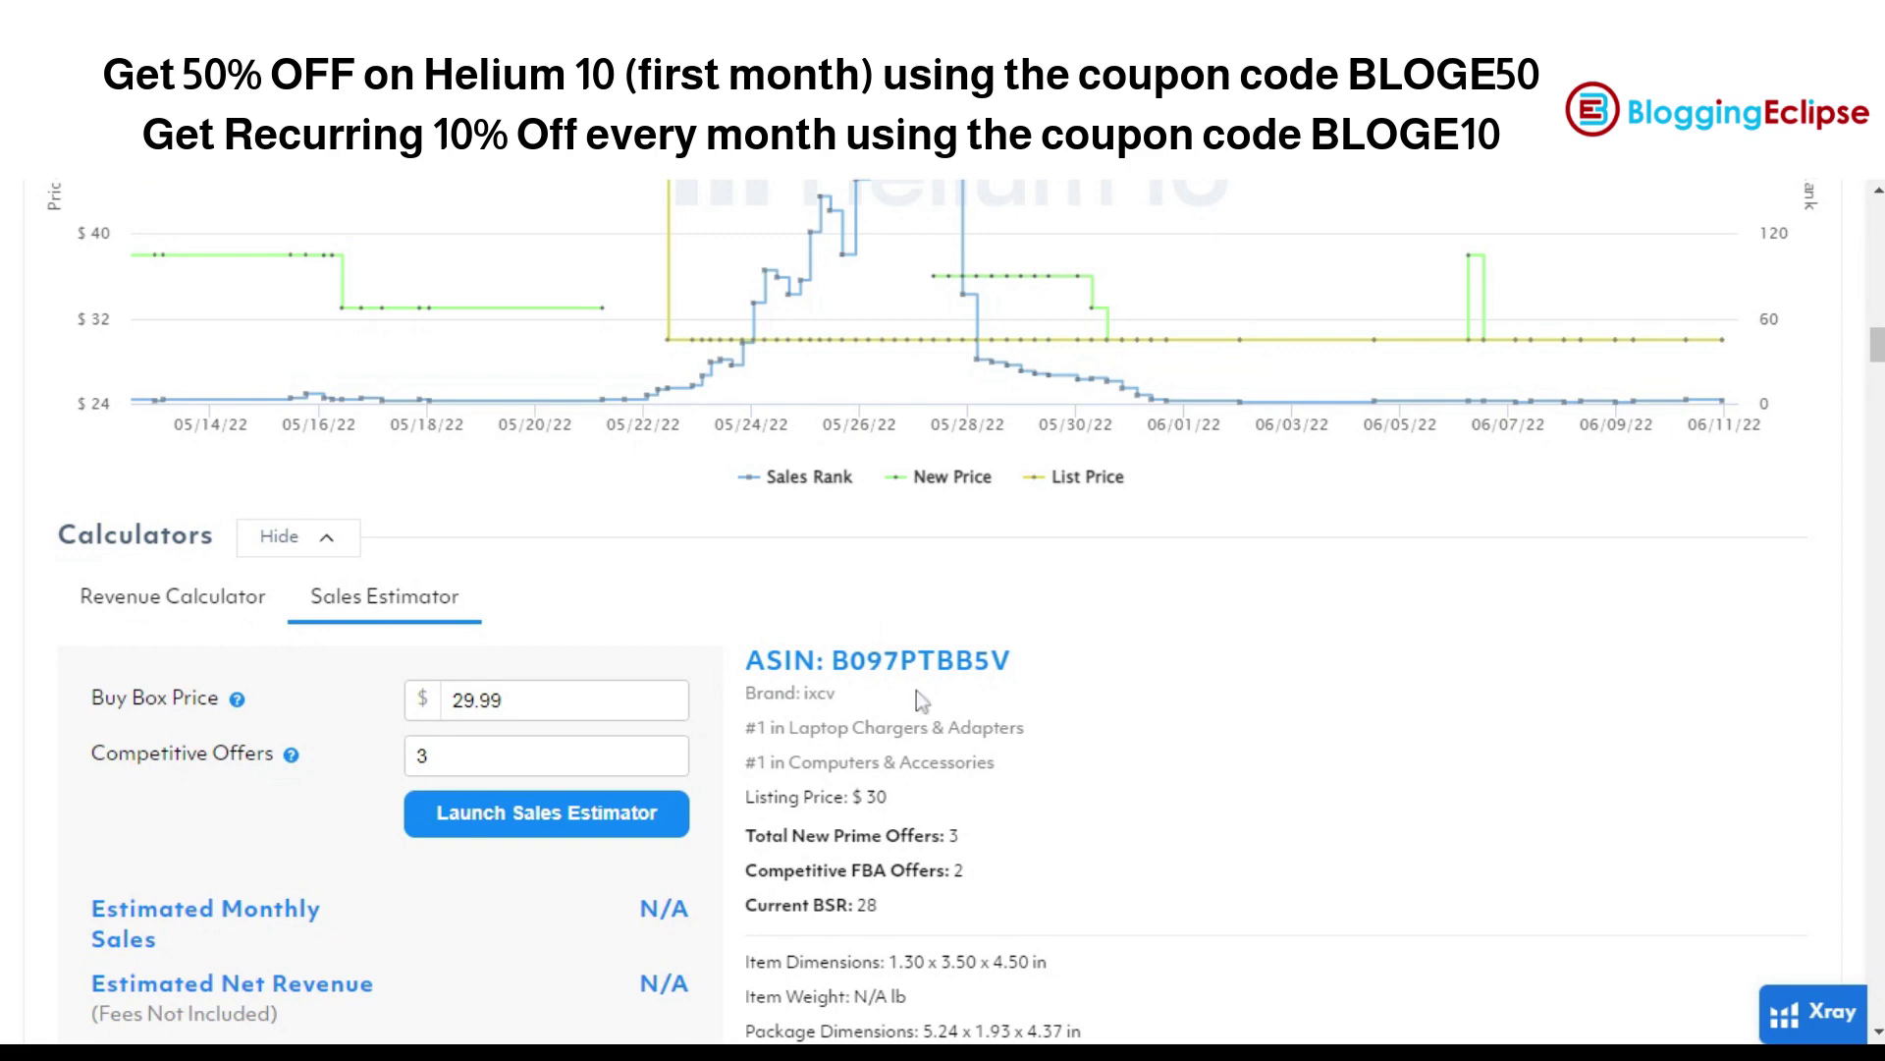
scroll(917, 692, "down", 7)
scroll(766, 707, "down", 6)
scroll(740, 676, "down", 6)
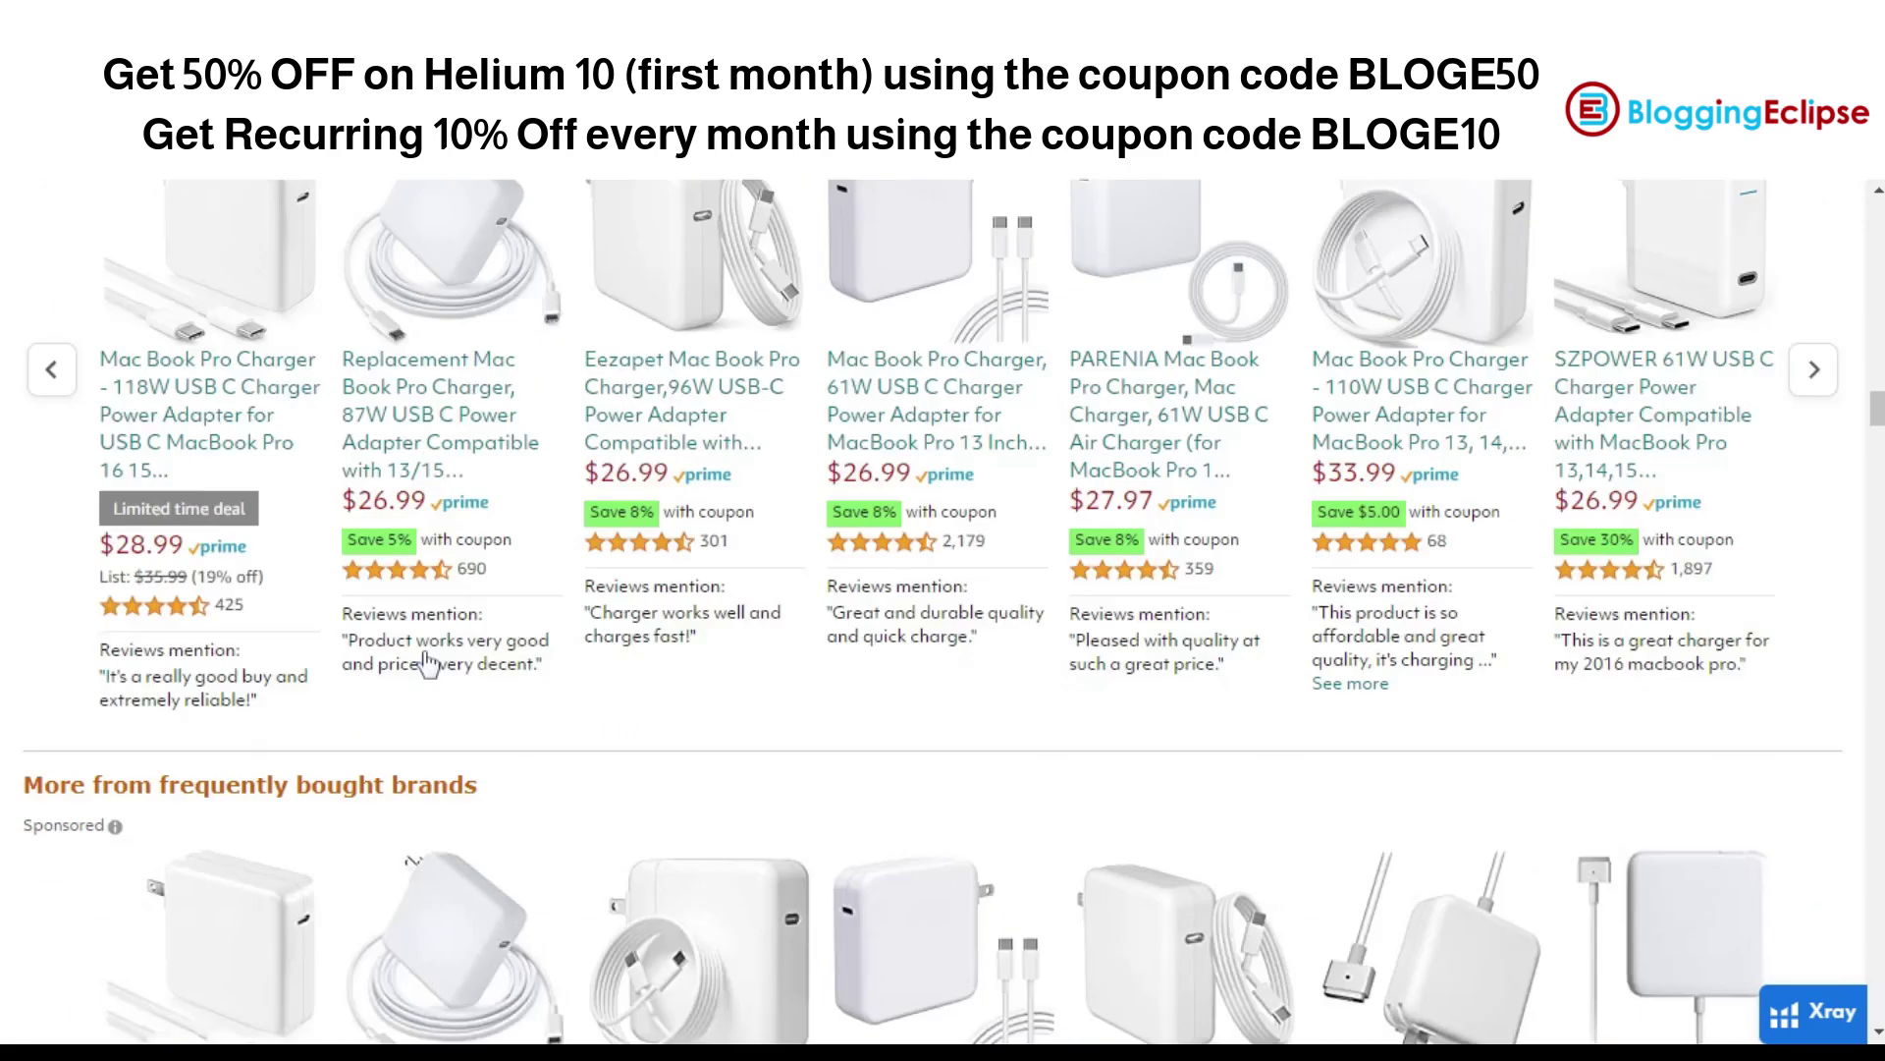
scroll(657, 653, "up", 5)
scroll(656, 653, "up", 8)
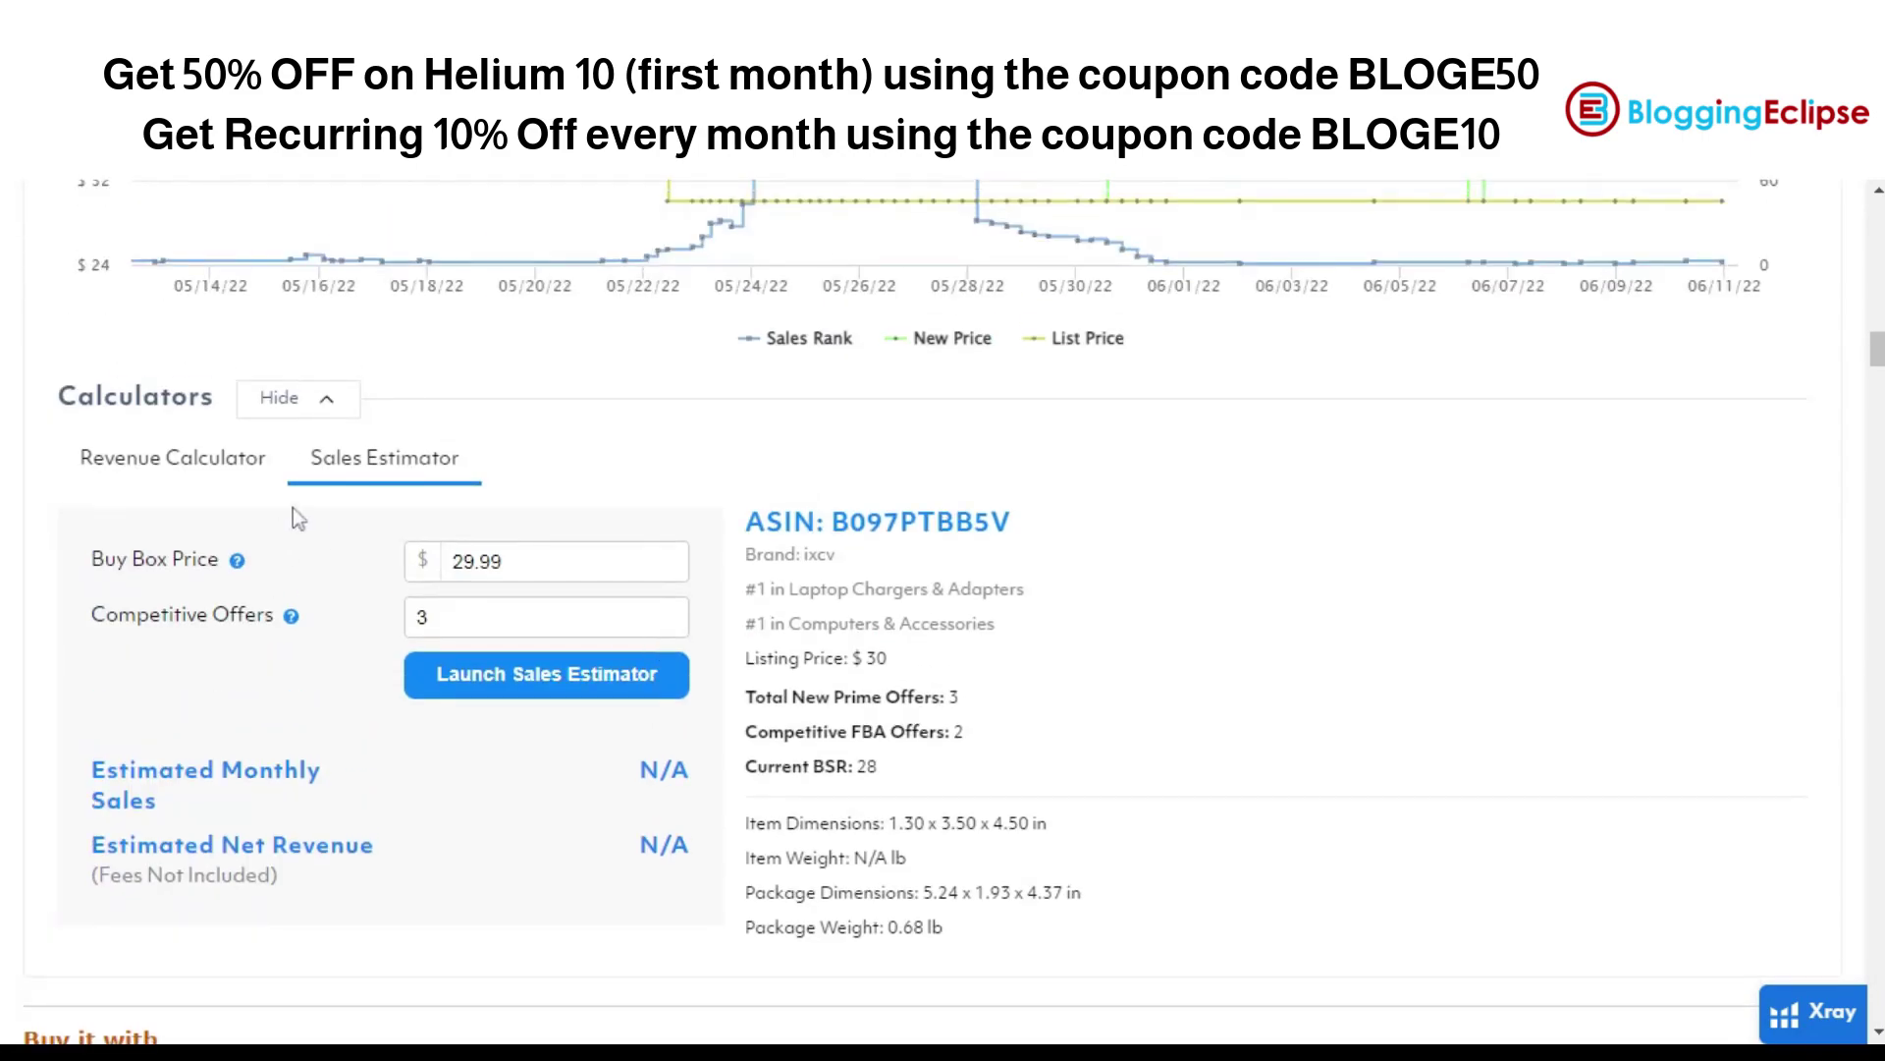
left_click(186, 477)
left_click(189, 465)
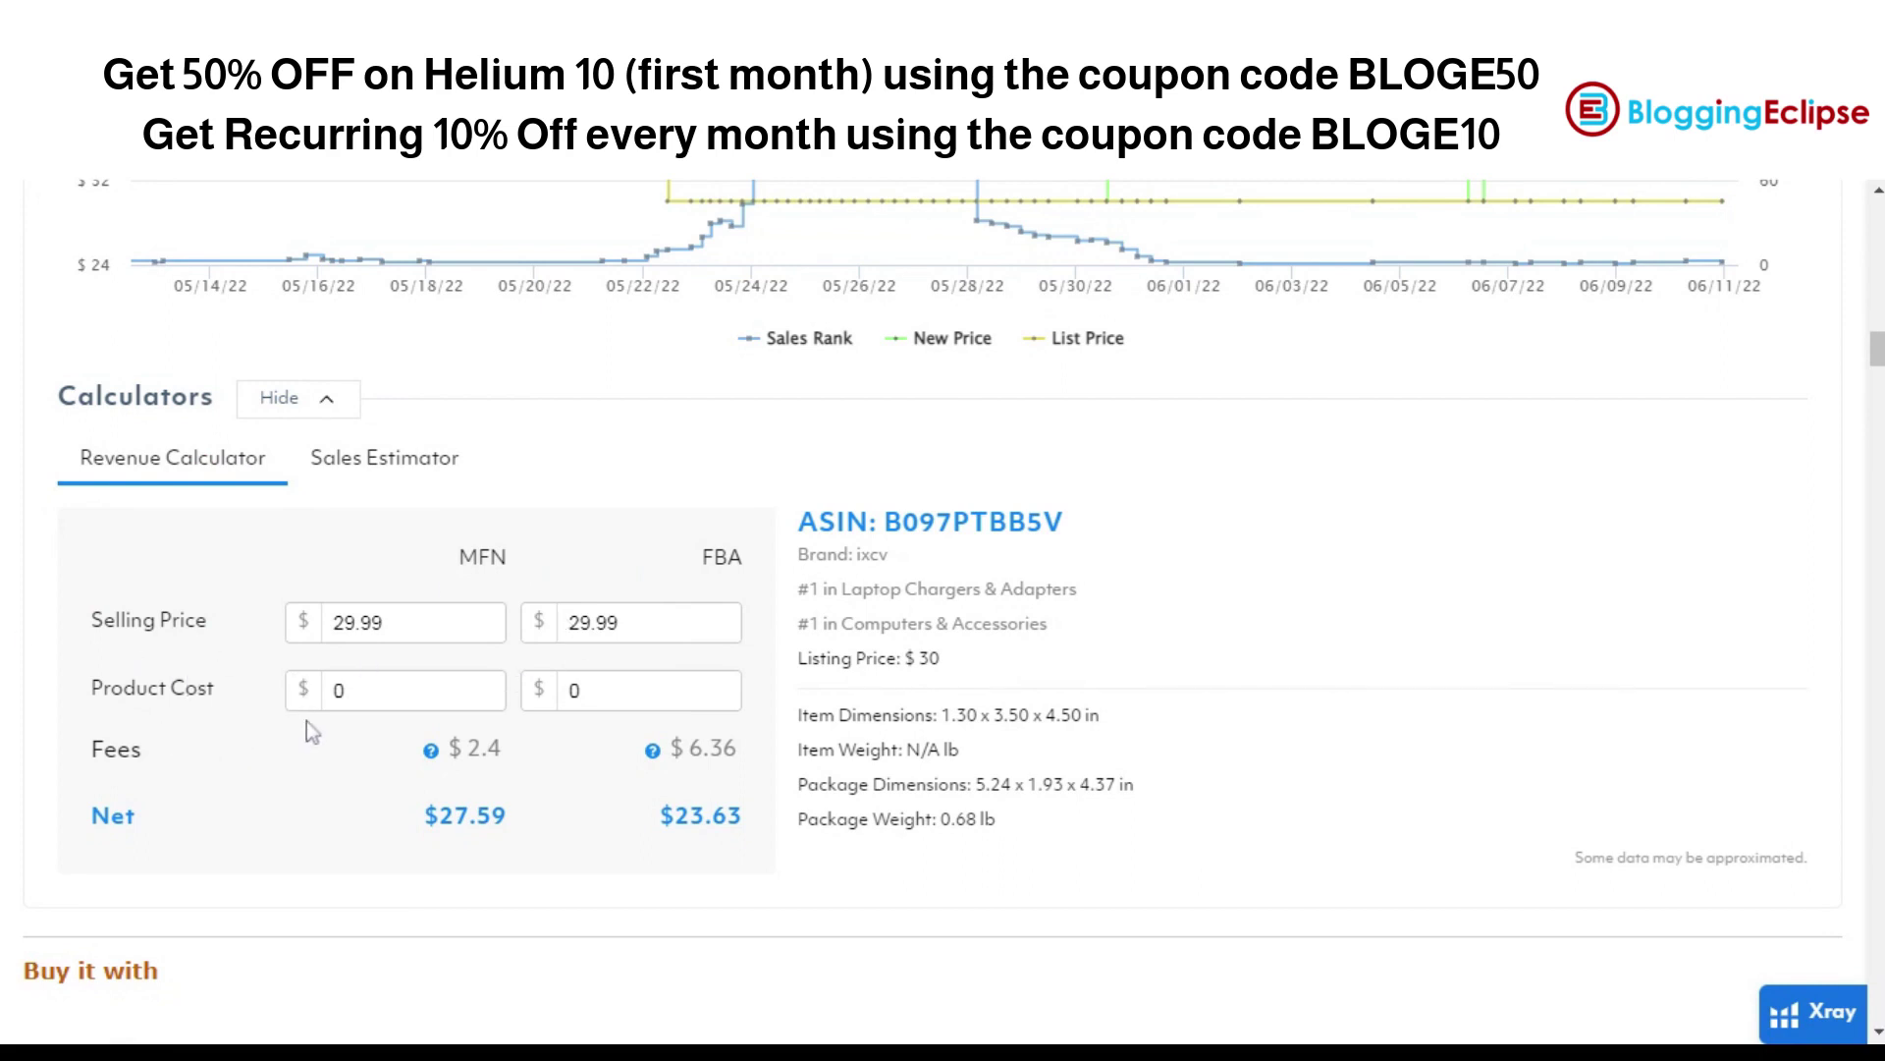
left_click(398, 486)
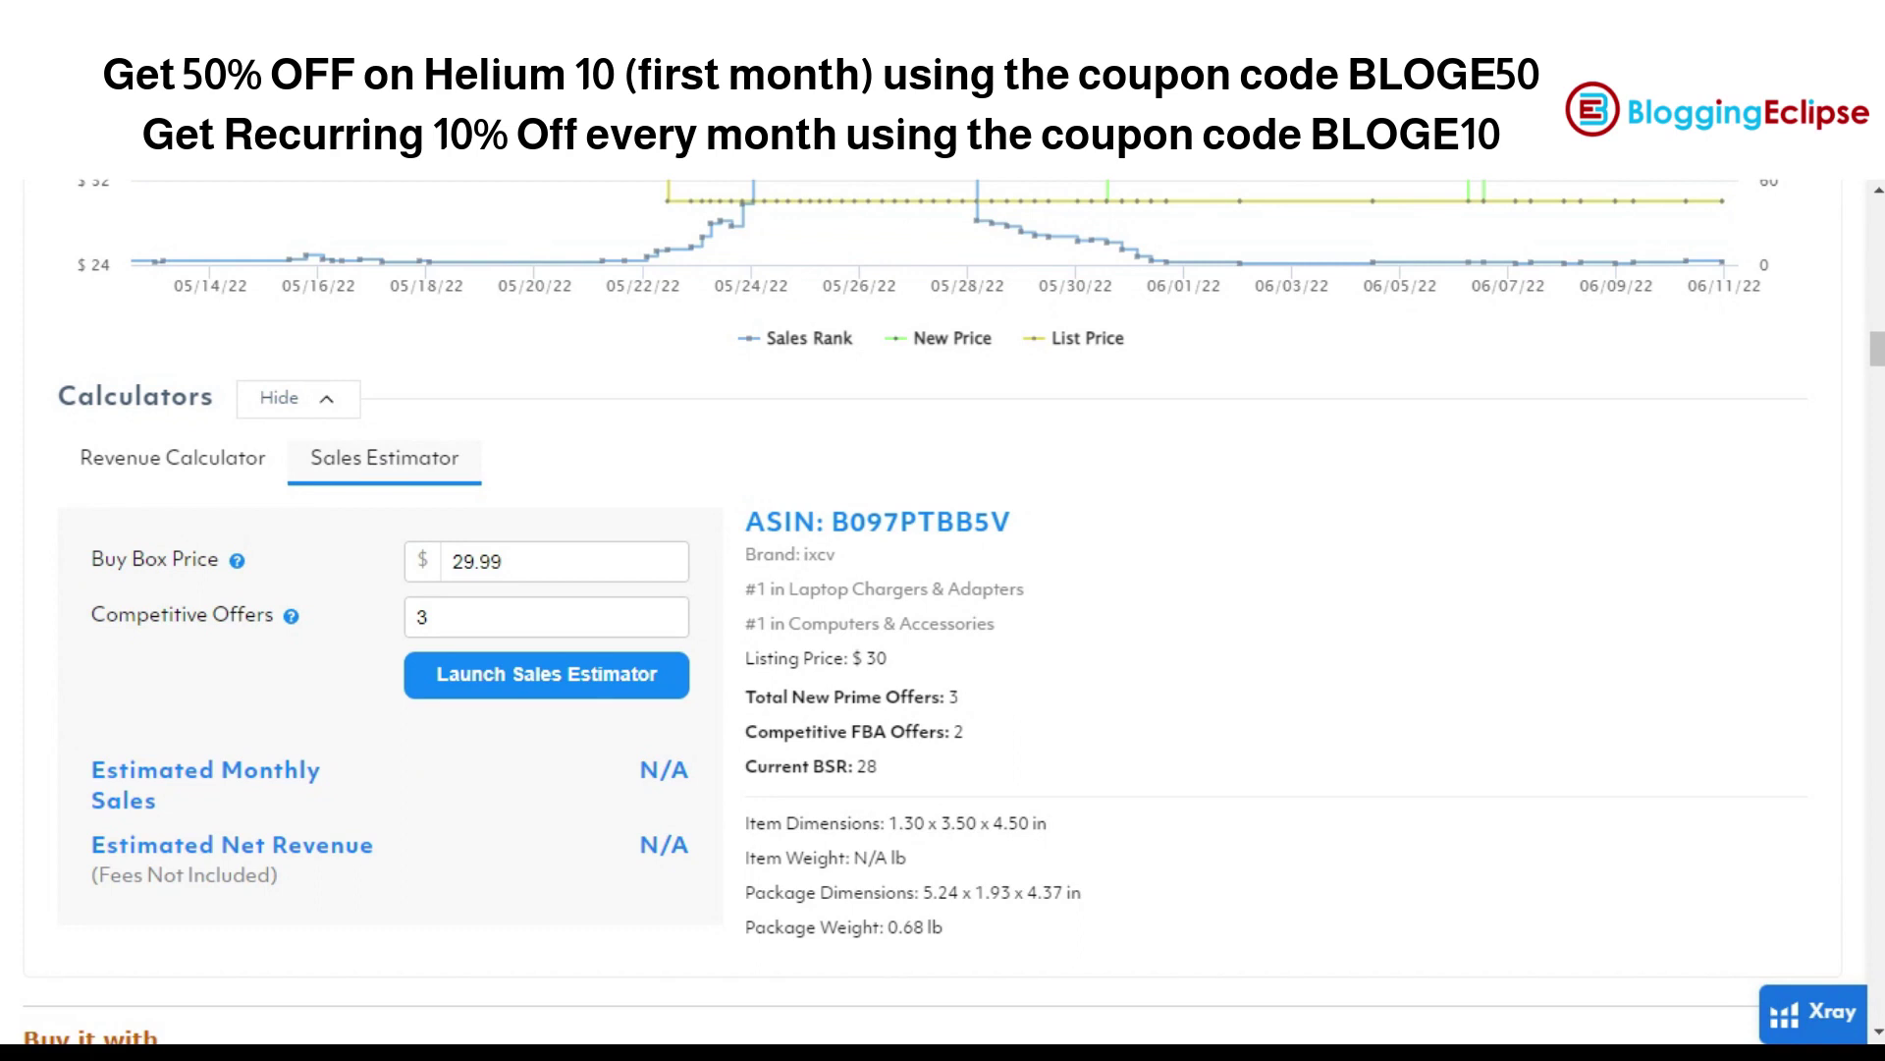
Scroll back to the top of the Amazon MacBook Pro charger listing.
scroll(822, 499, "up", 15)
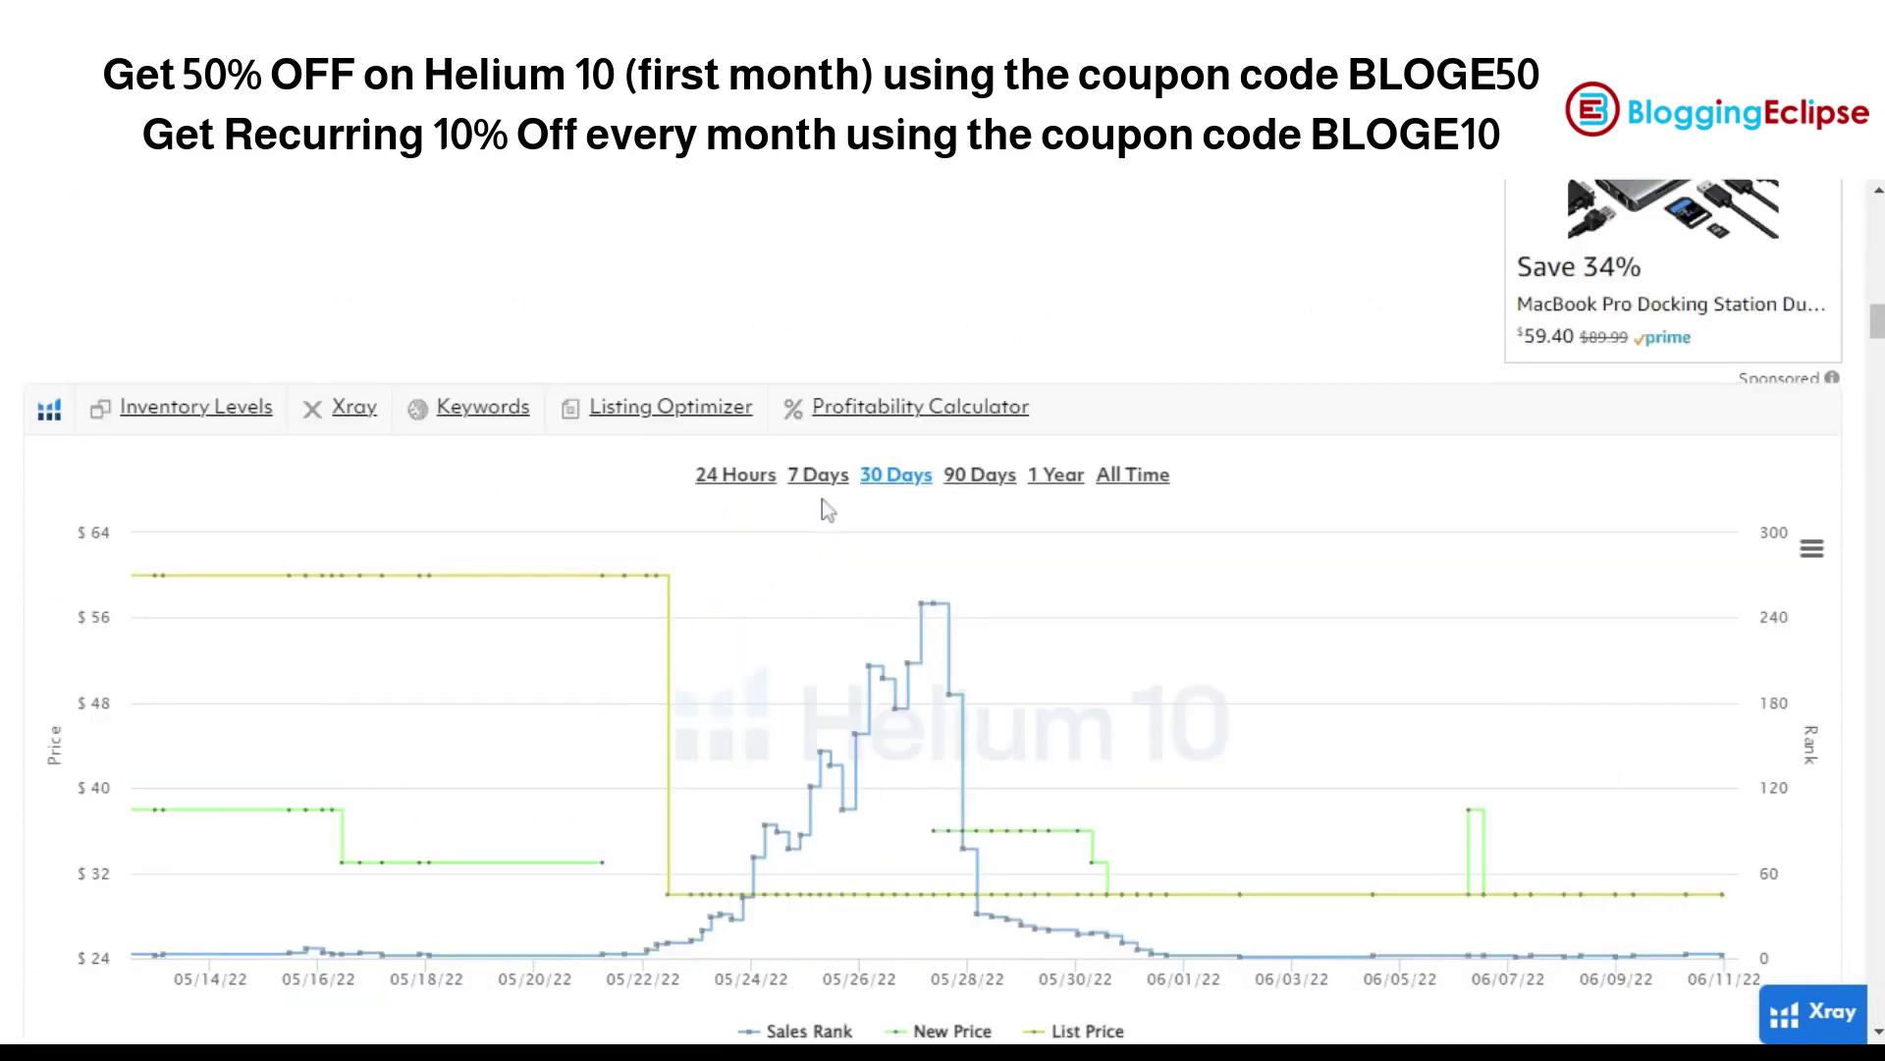
scroll(709, 609, "up", 10)
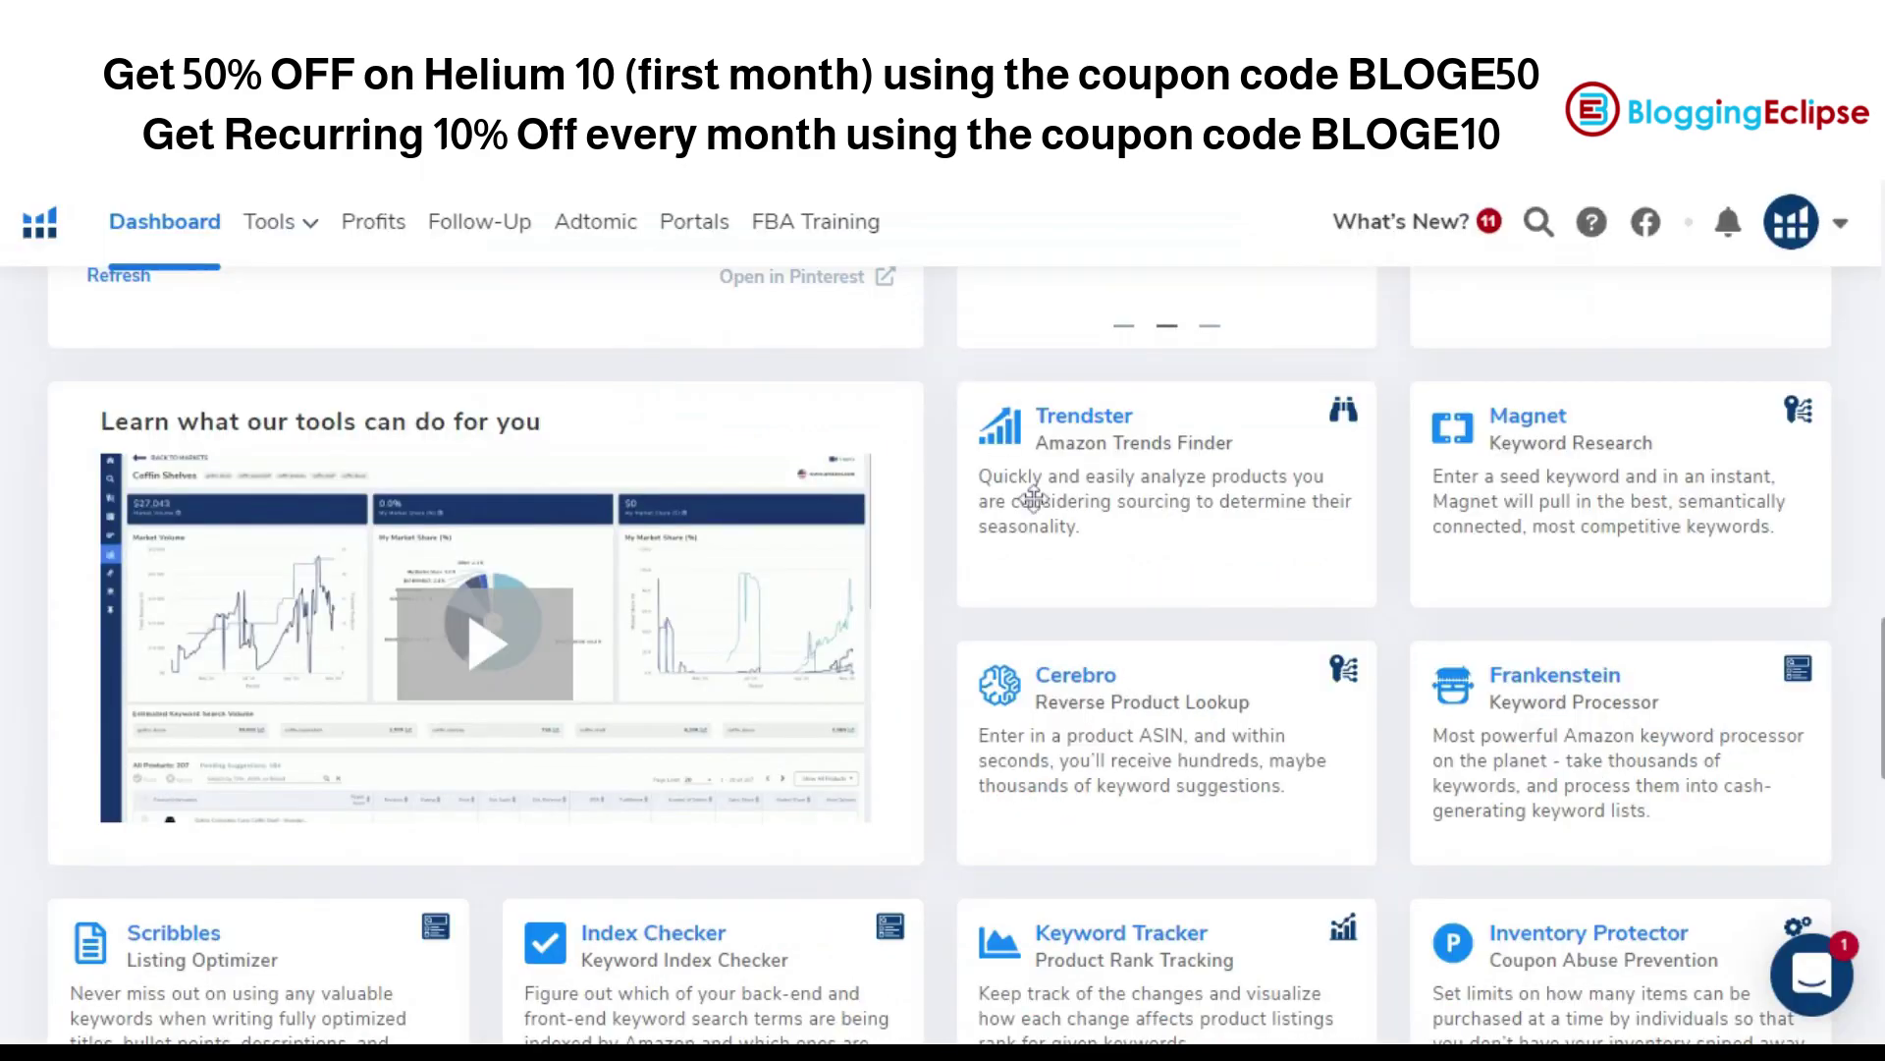
scroll(1034, 500, "down", 3)
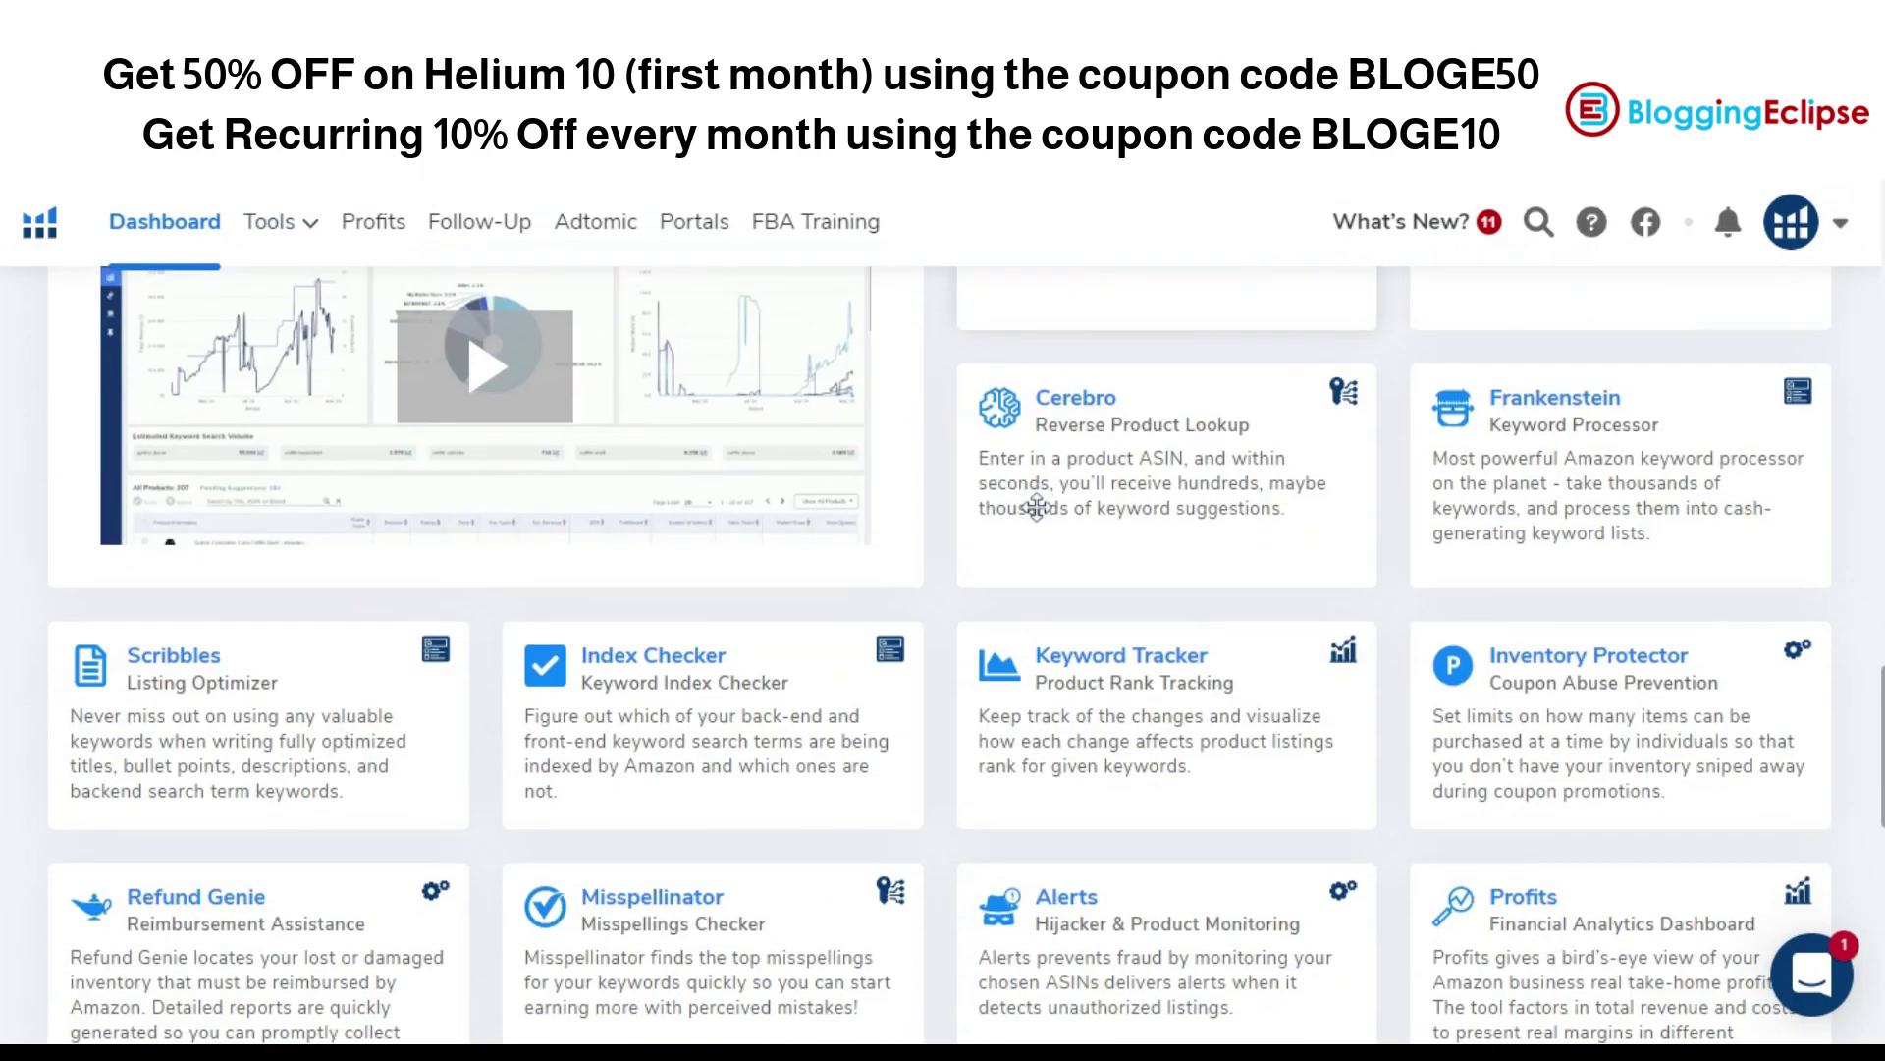
scroll(1031, 518, "up", 8)
scroll(1027, 546, "down", 4)
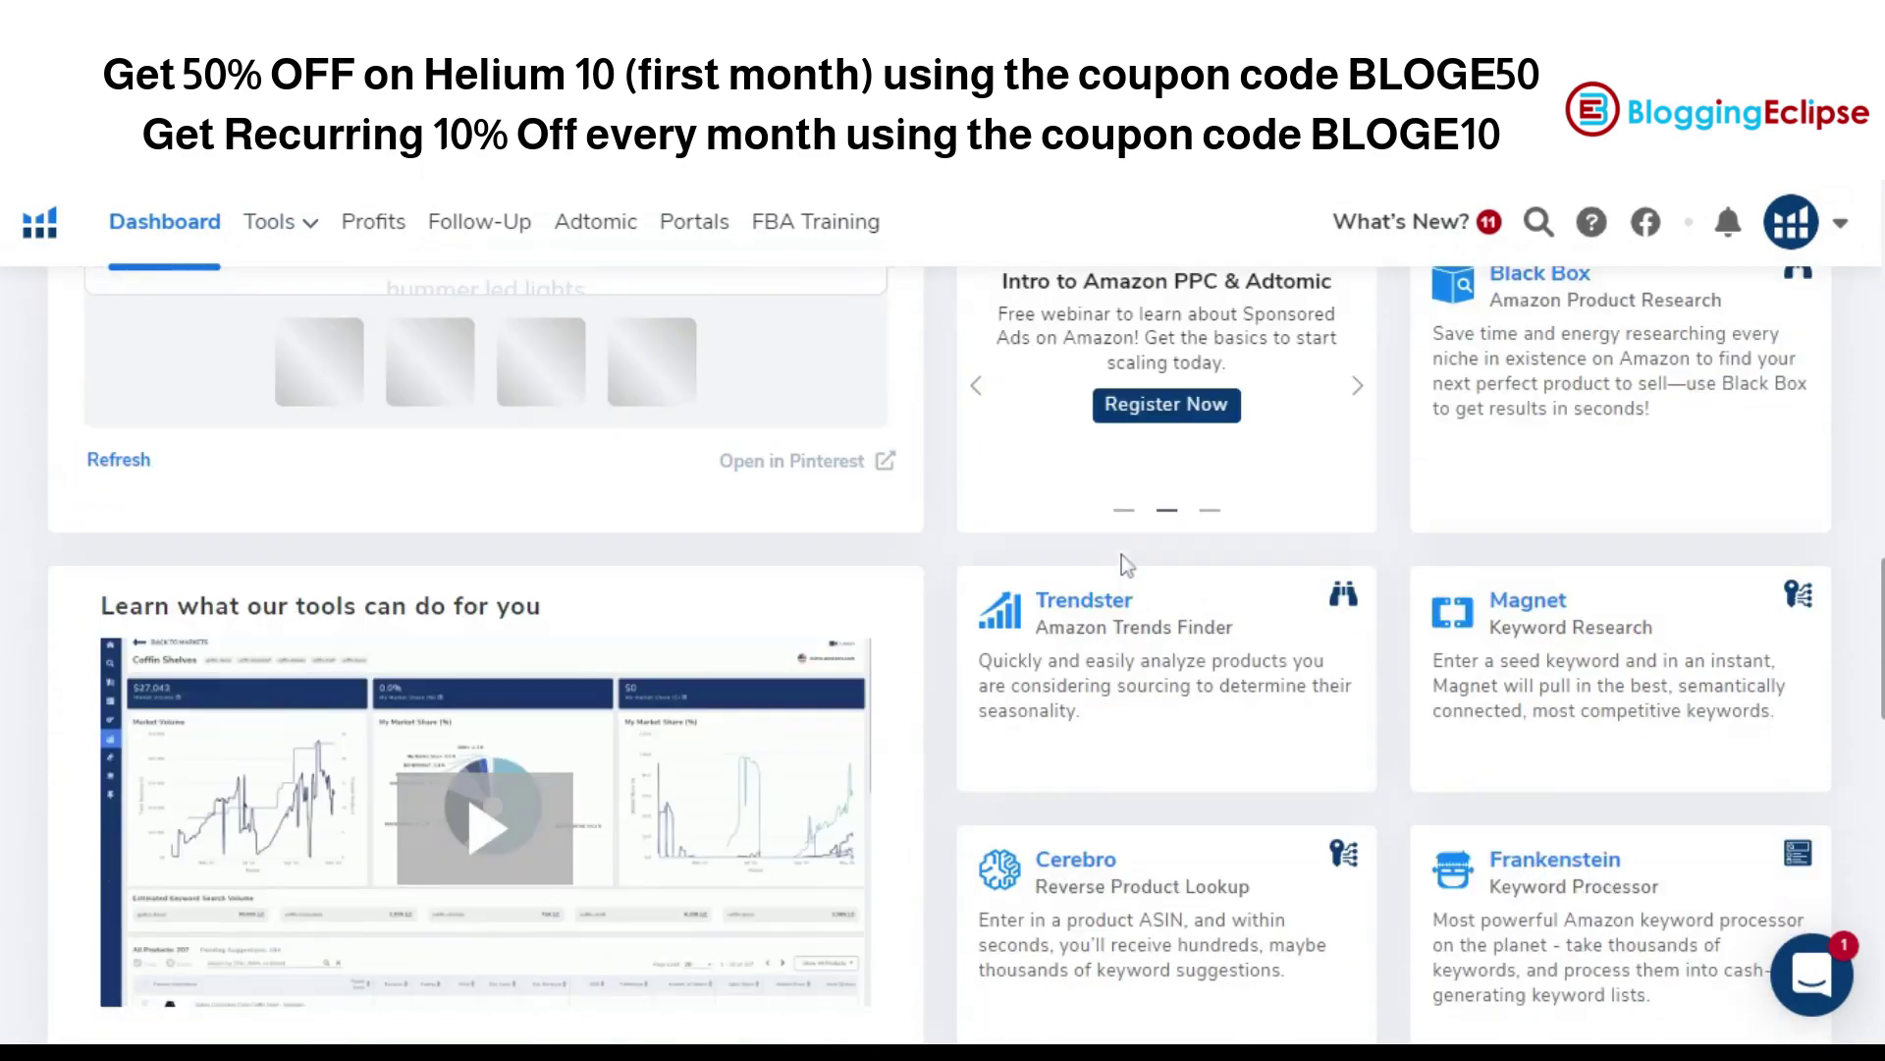
scroll(1313, 726, "down", 1)
scroll(1313, 727, "down", 5)
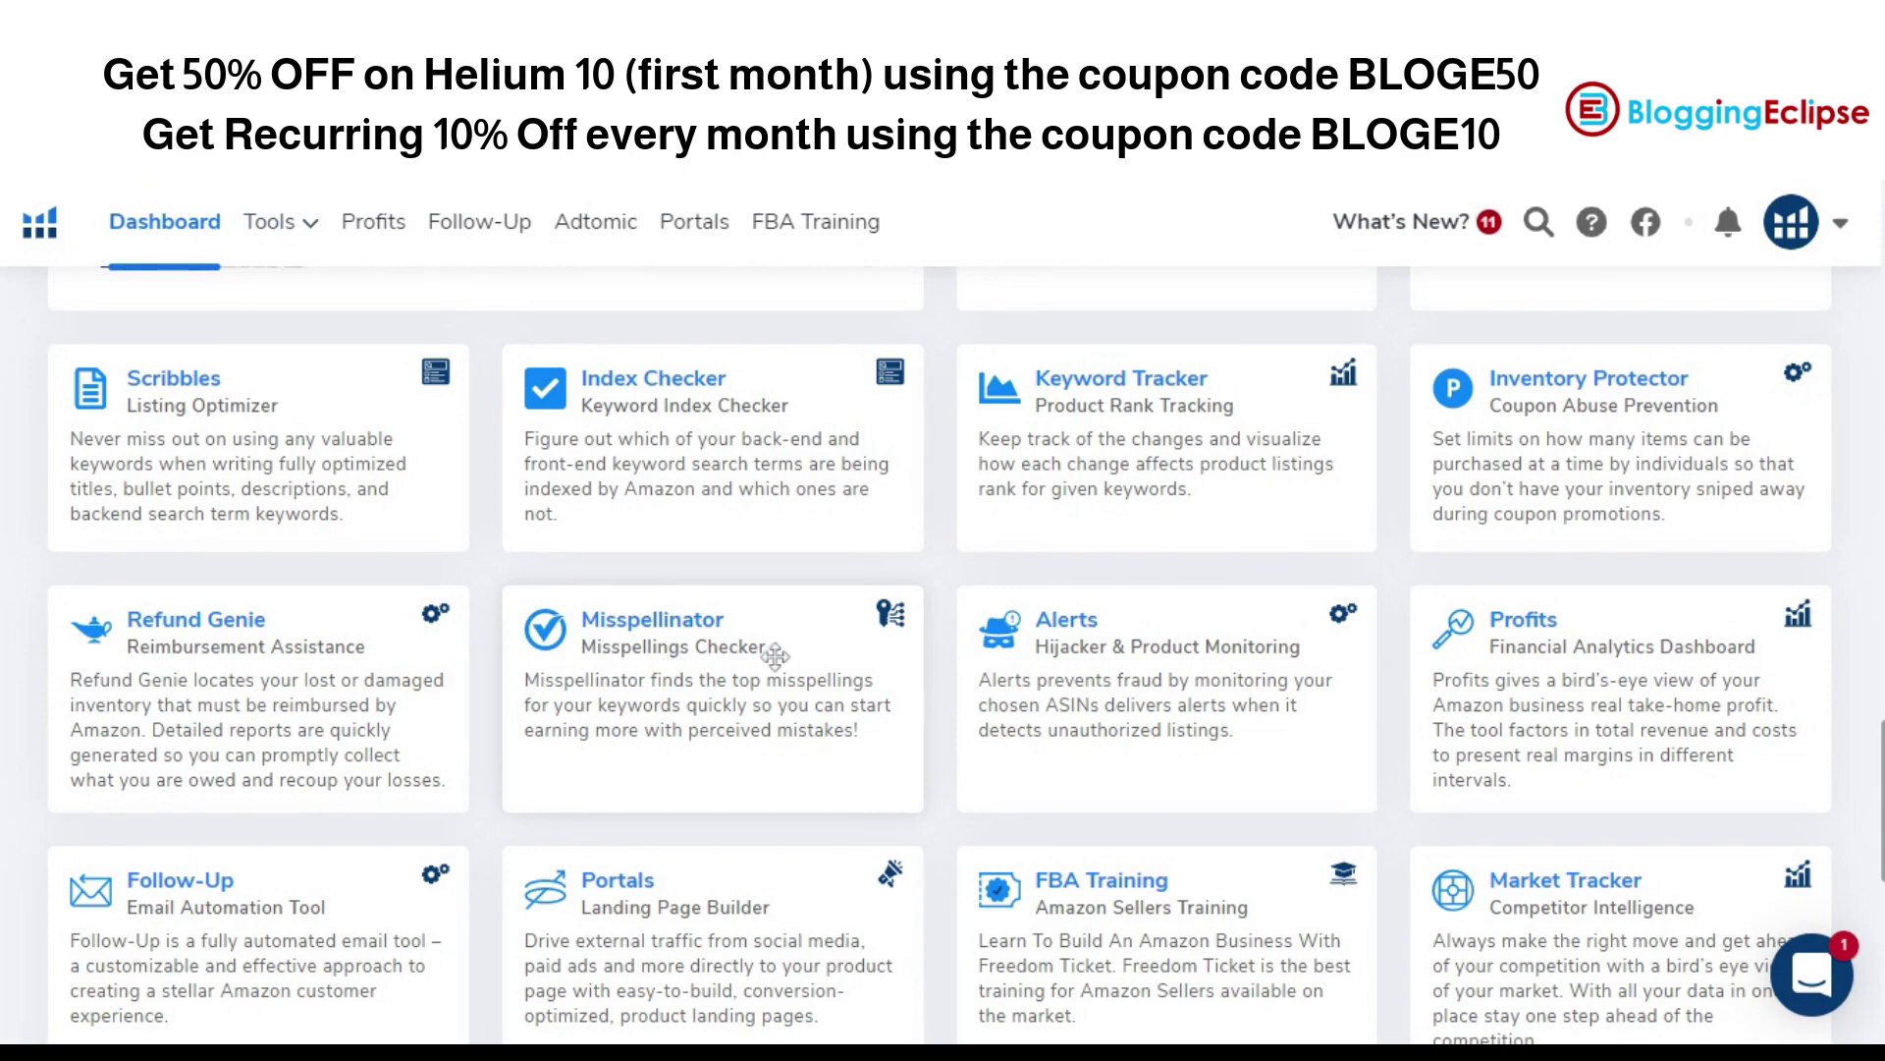
scroll(727, 678, "down", 4)
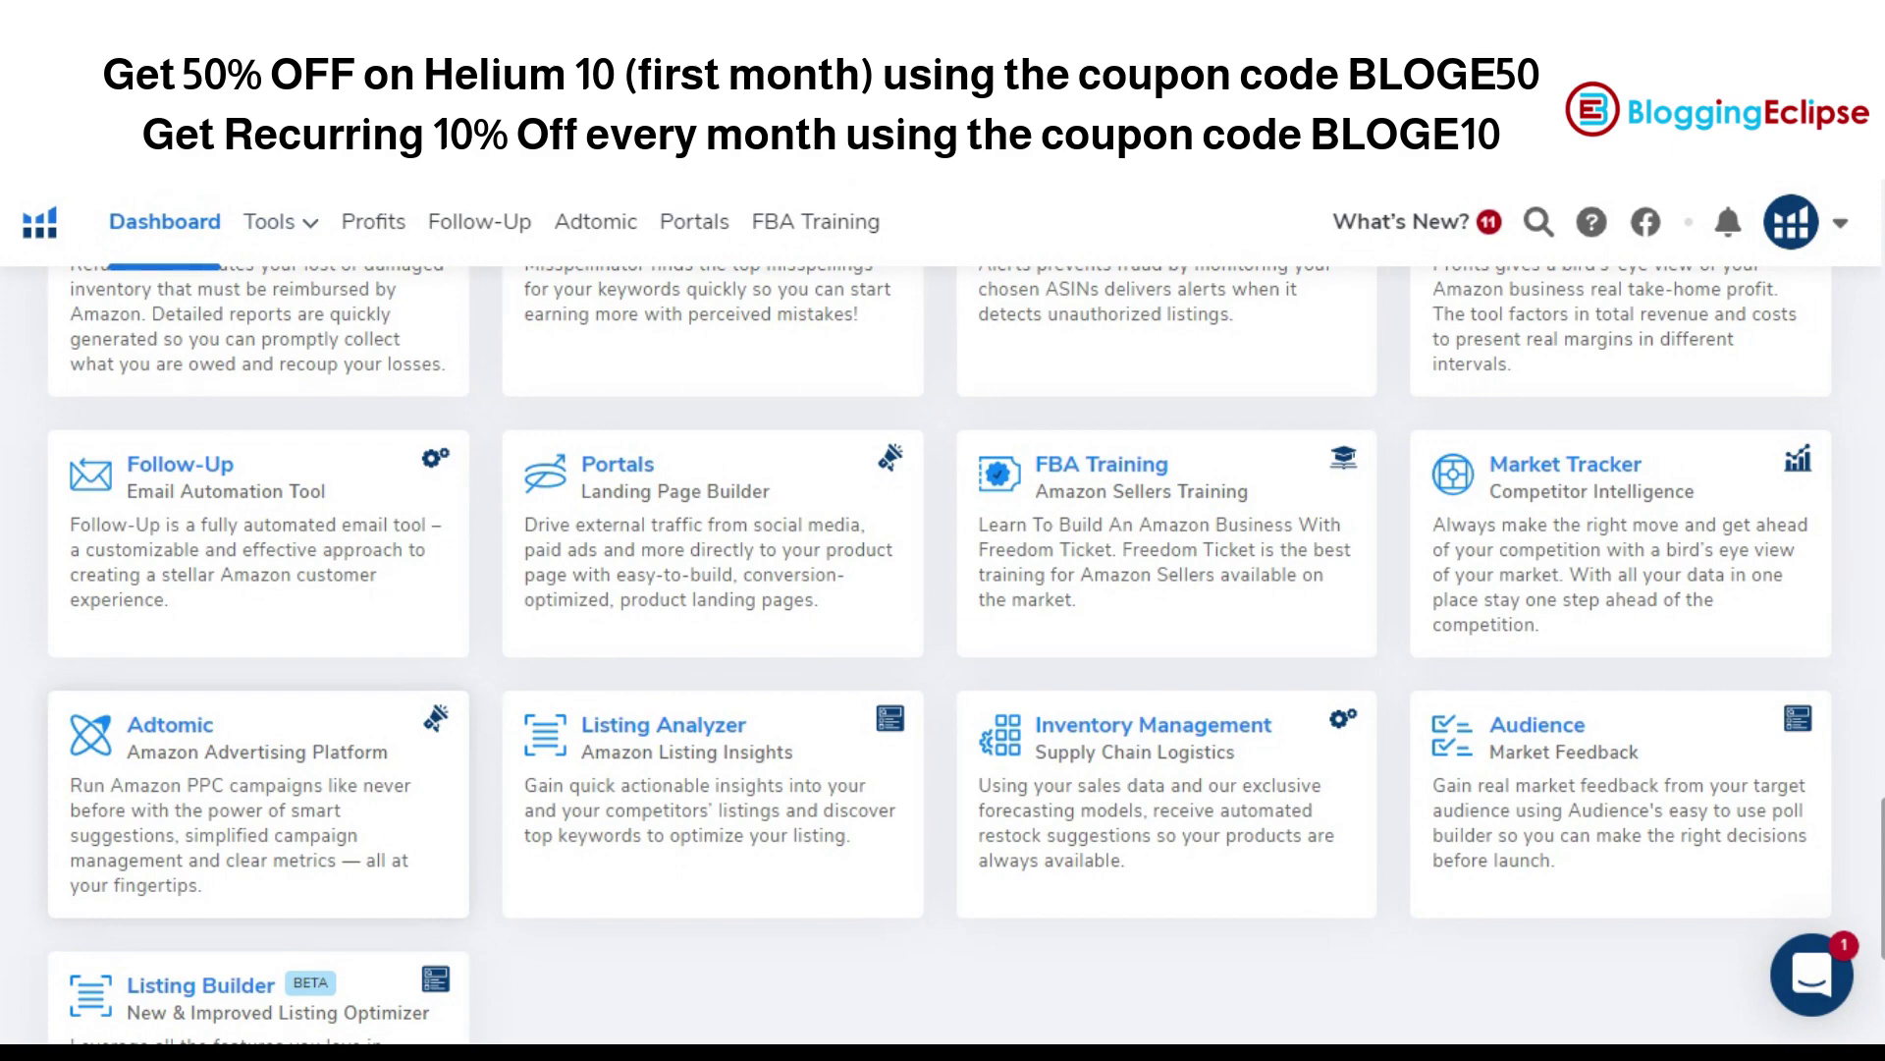
scroll(884, 422, "up", 20)
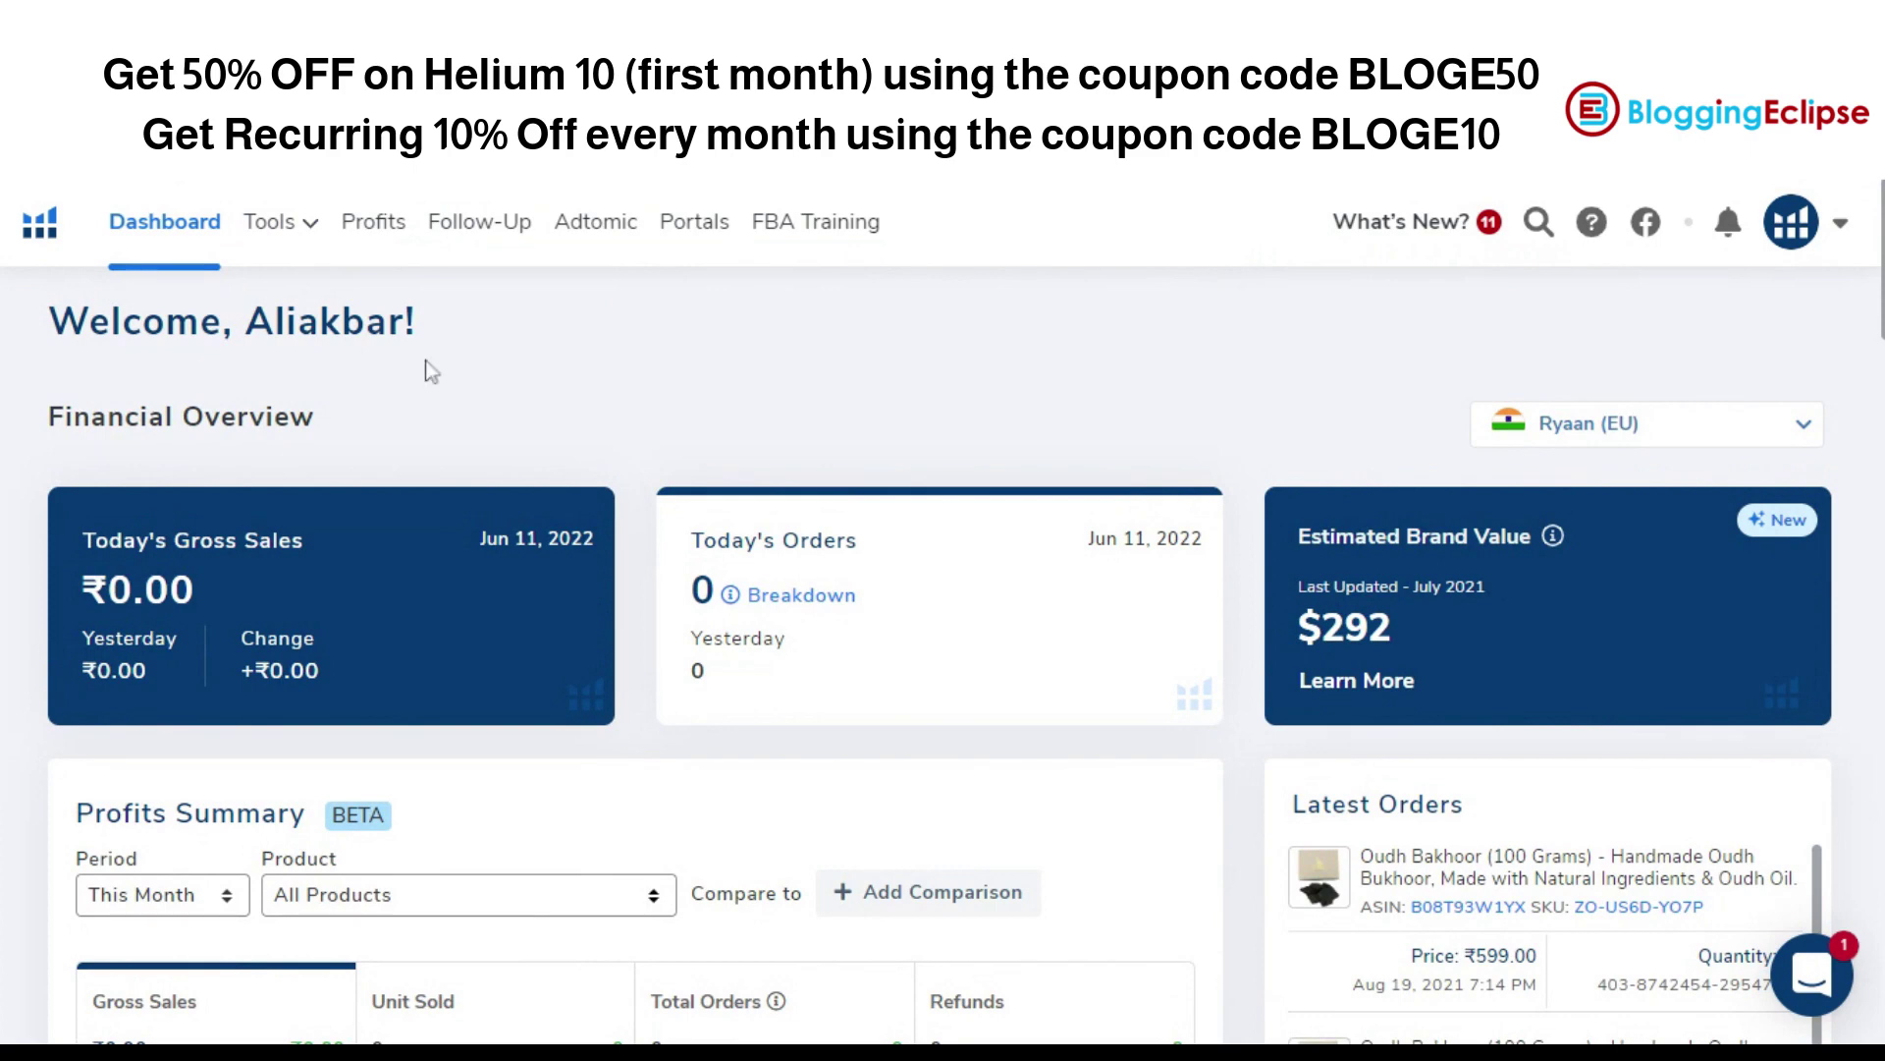
Reopen the Tools menu showing research, listing optimization, analytics and operations tools.
scroll(432, 371, "down", 7)
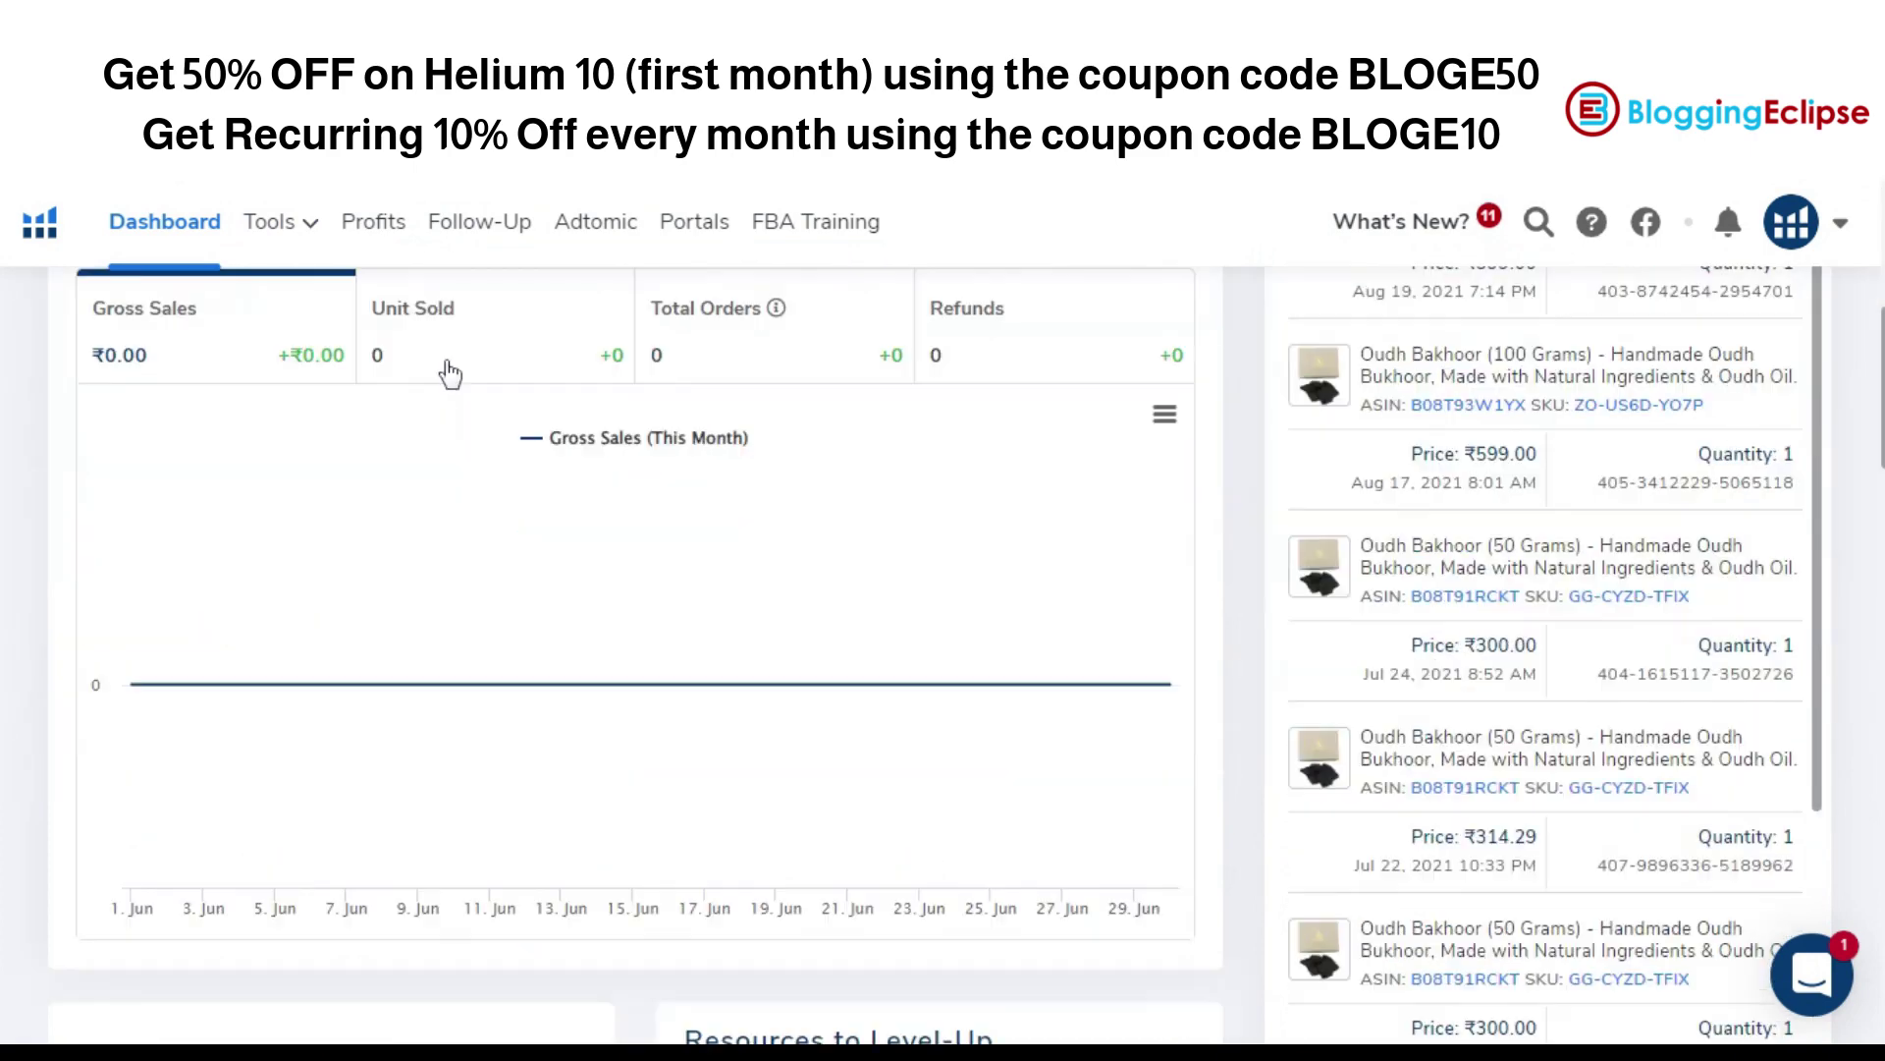
left_click(311, 224)
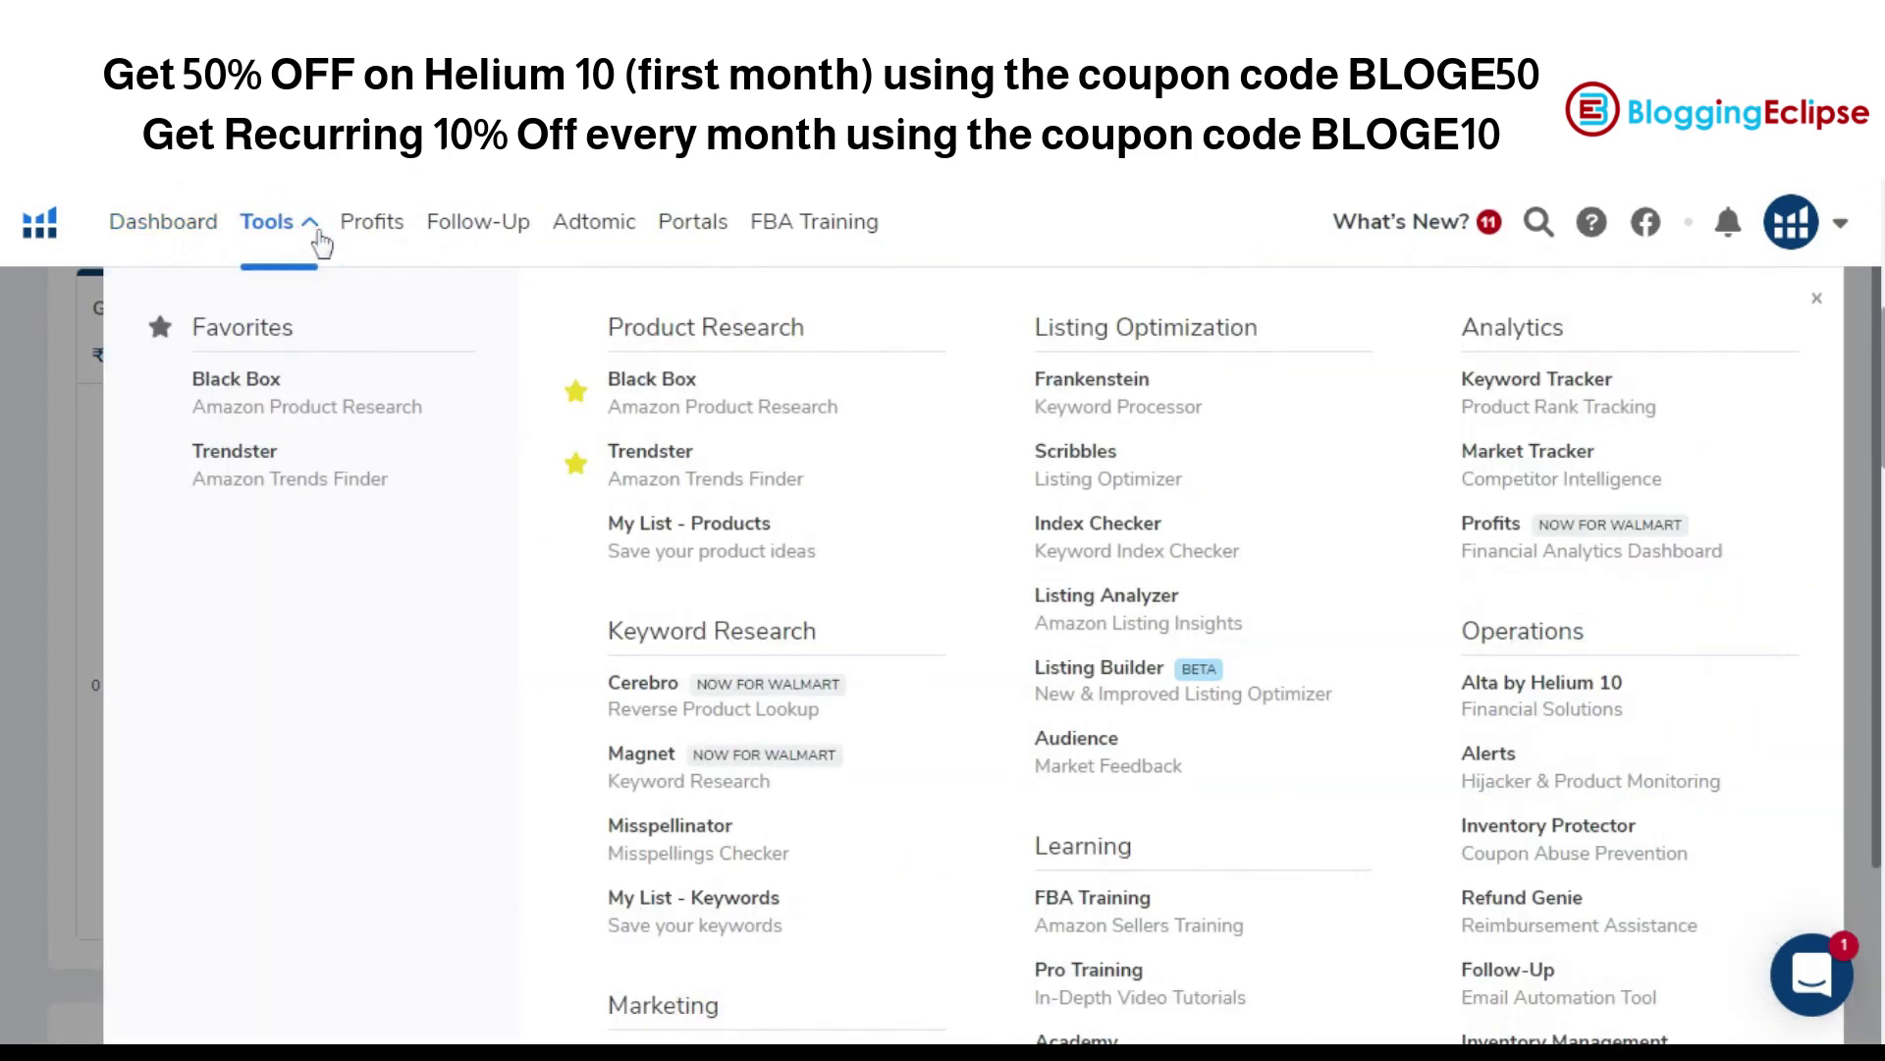